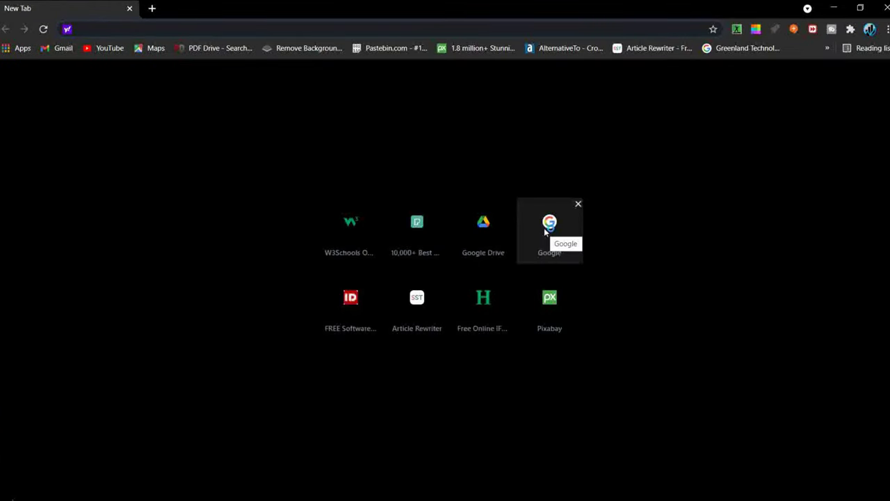
Step: Open the Google homepage and switch to the other signed-in account
{"action": "left_click", "coordinate": [547, 231]}
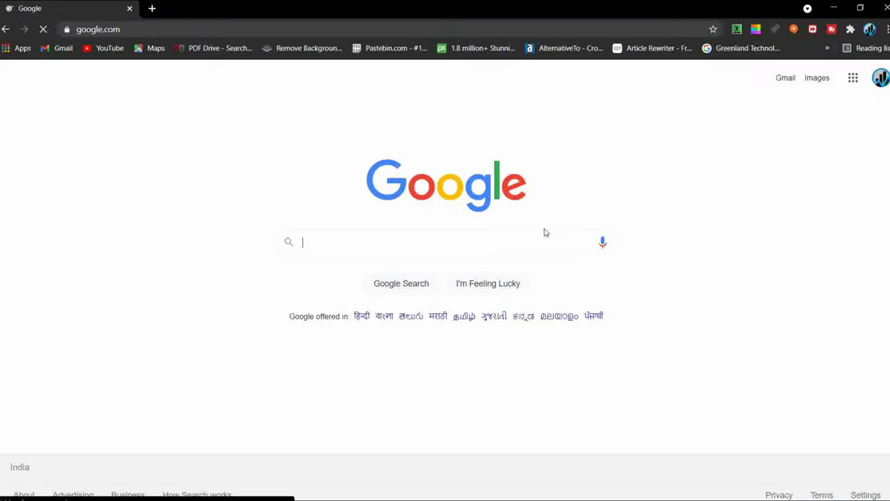
{"action": "left_click", "coordinate": [853, 78]}
{"action": "left_click", "coordinate": [854, 78]}
{"action": "left_click", "coordinate": [881, 78]}
{"action": "left_click", "coordinate": [793, 323]}
Step: Launch Google Classroom from the Google apps grid
{"action": "left_click", "coordinate": [853, 79]}
{"action": "scroll", "coordinate": [830, 244], "scroll_direction": "down", "scroll_amount": 3}
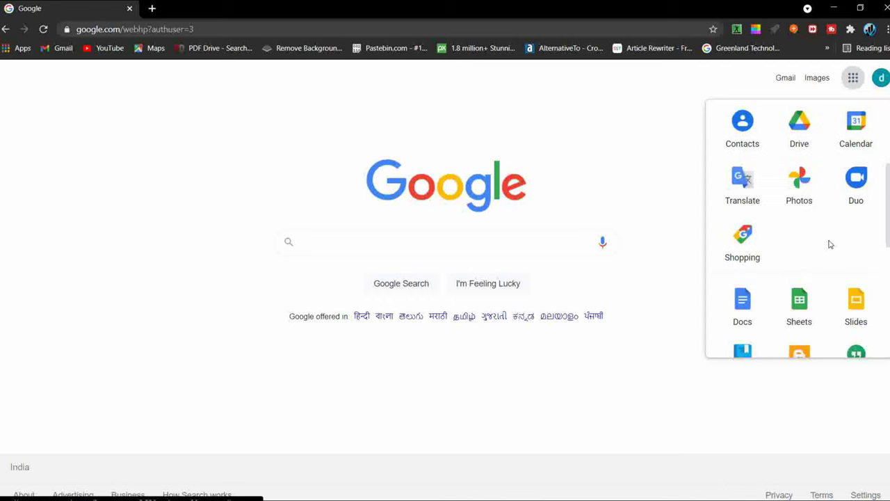
{"action": "scroll", "coordinate": [830, 244], "scroll_direction": "up", "scroll_amount": 2}
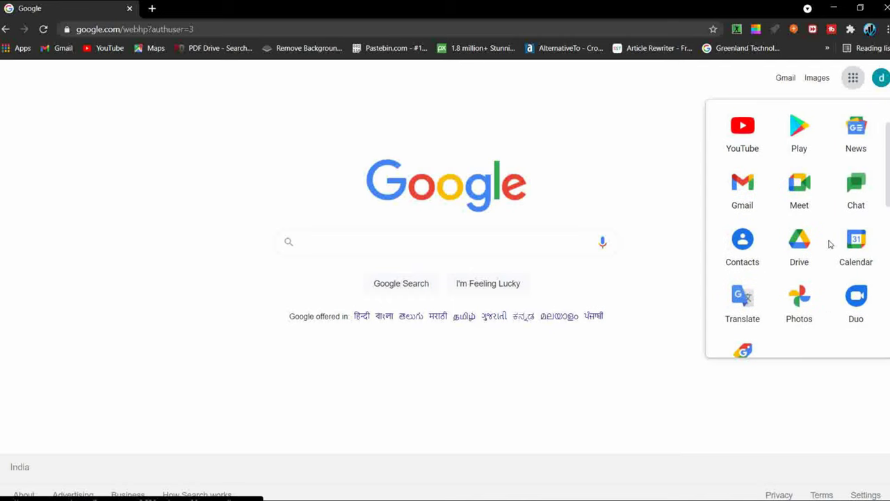
{"action": "scroll", "coordinate": [830, 243], "scroll_direction": "down", "scroll_amount": 3}
{"action": "scroll", "coordinate": [830, 244], "scroll_direction": "down", "scroll_amount": 1}
{"action": "left_click", "coordinate": [852, 320]}
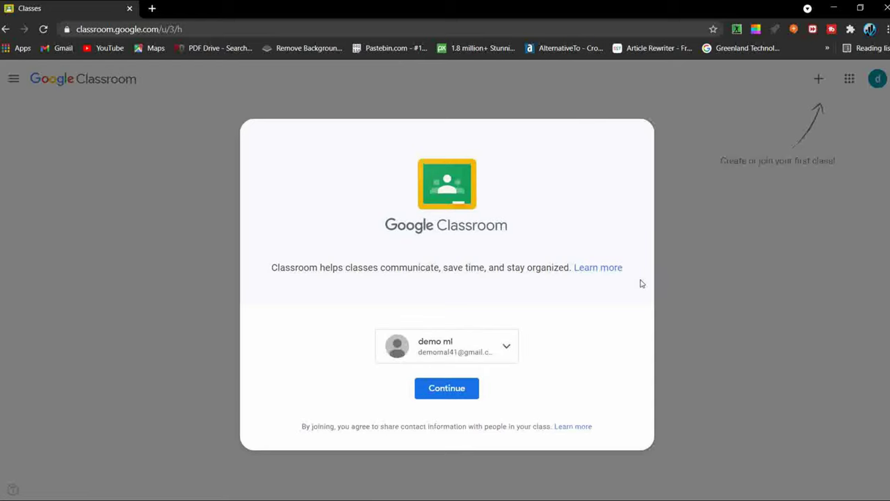
Step: Continue past the welcome prompt, leave the Join class page, and show the Join/Create class choices
{"action": "left_click", "coordinate": [475, 391]}
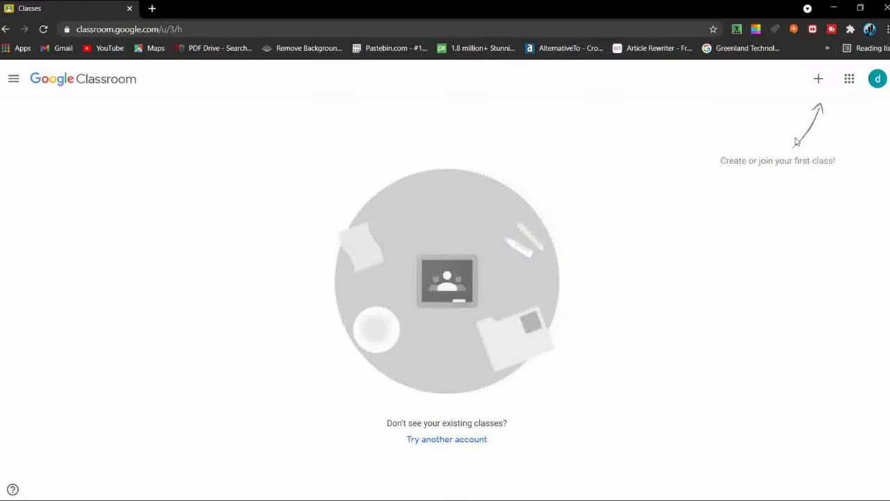
{"action": "left_click", "coordinate": [819, 81]}
{"action": "left_click", "coordinate": [800, 105]}
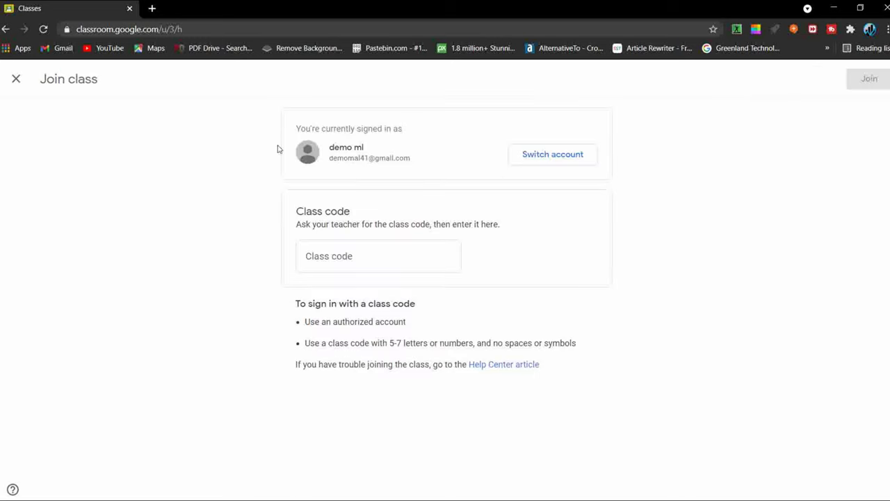
{"action": "left_click", "coordinate": [15, 82]}
{"action": "left_click", "coordinate": [821, 85]}
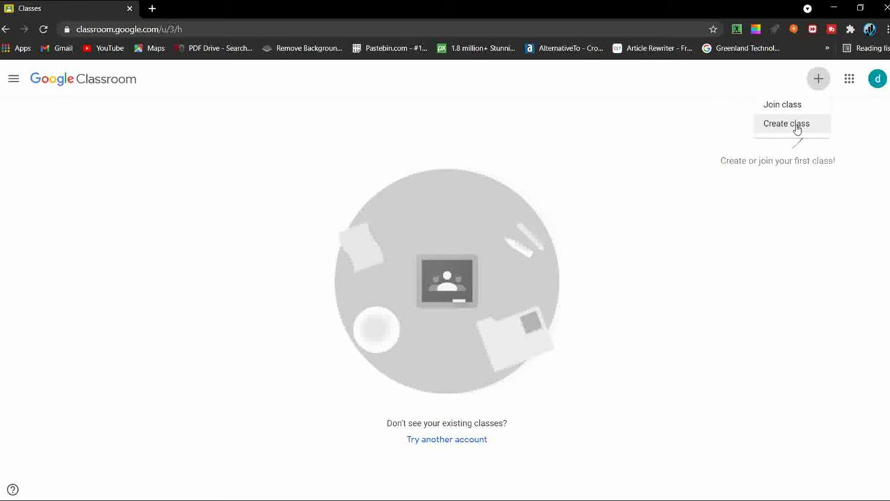
Step: Start a new class and acknowledge the personal-account notice
{"action": "left_click", "coordinate": [796, 125]}
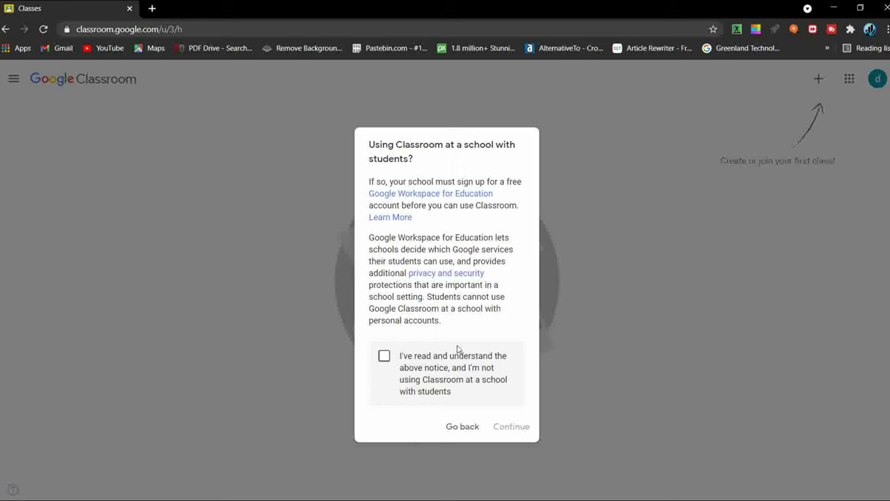
{"action": "left_click", "coordinate": [384, 358]}
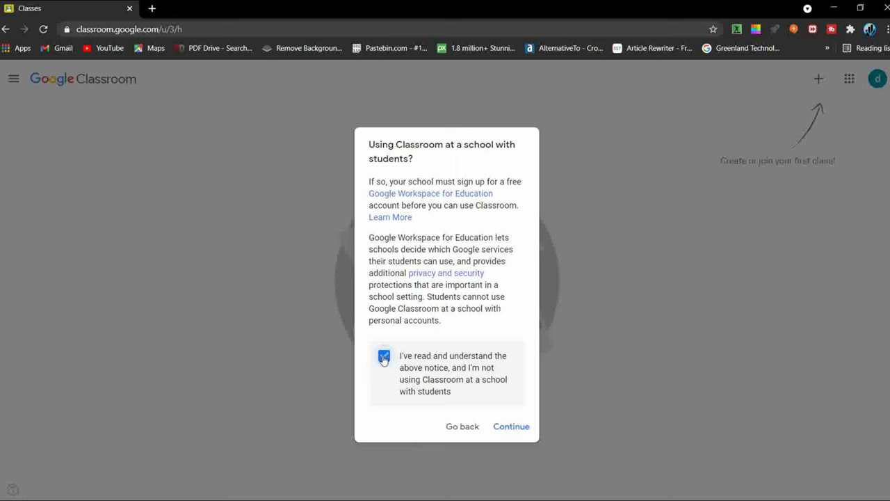
{"action": "left_click", "coordinate": [504, 434]}
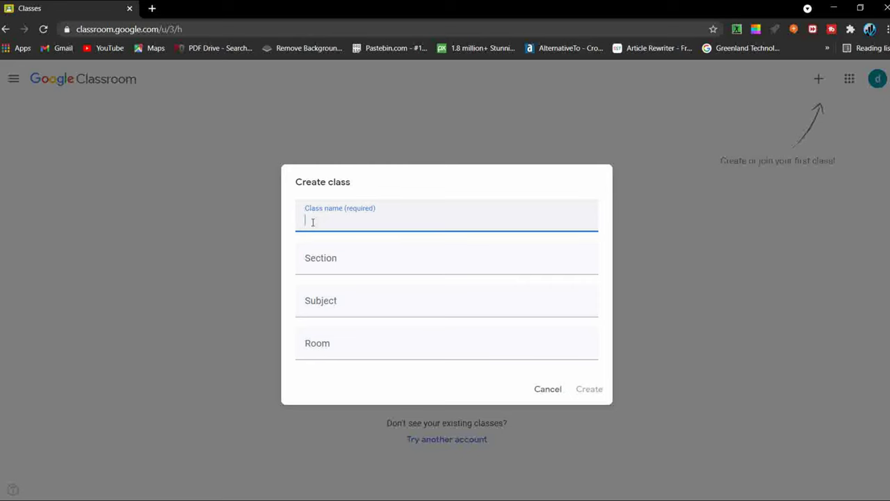
Step: Create class 'Demo' with section A, subject Sample and room 1001
{"action": "type", "text": "D"}
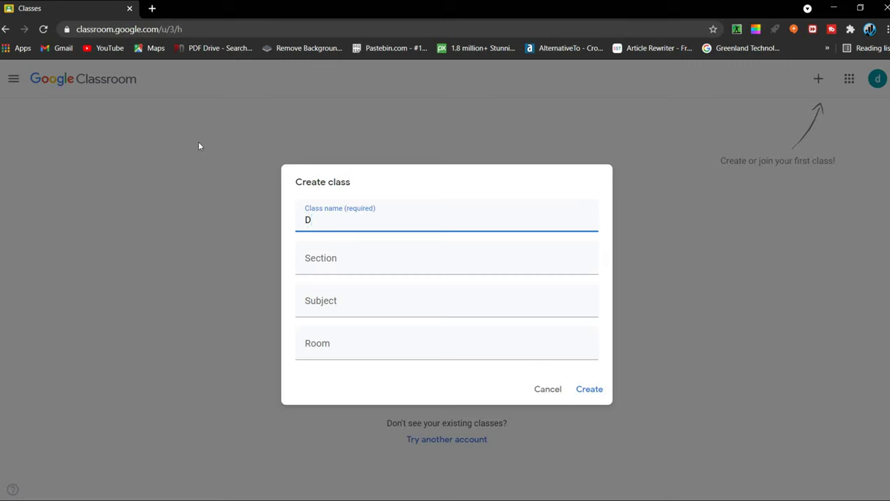
{"action": "left_click", "coordinate": [348, 260]}
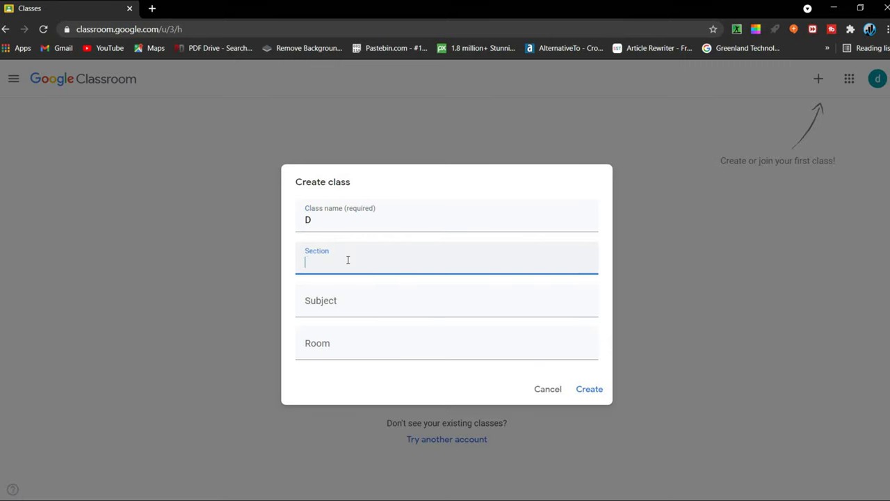
{"action": "left_click", "coordinate": [333, 225]}
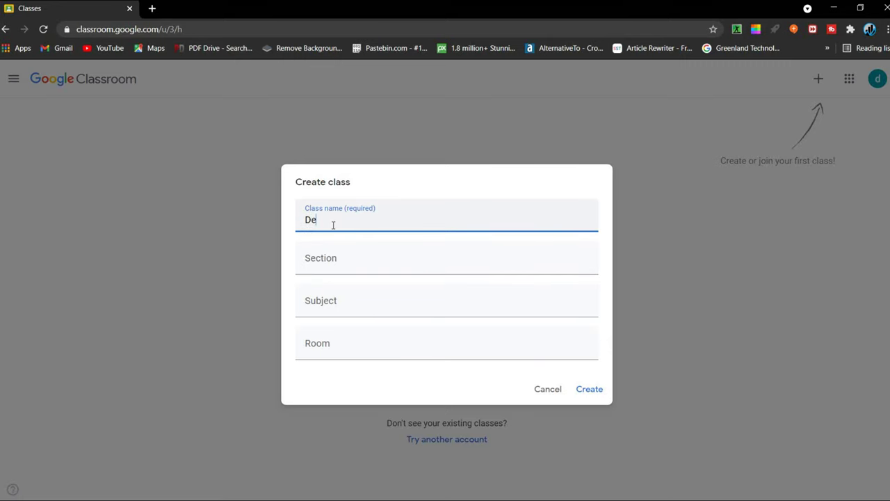
{"action": "left_click", "coordinate": [328, 265]}
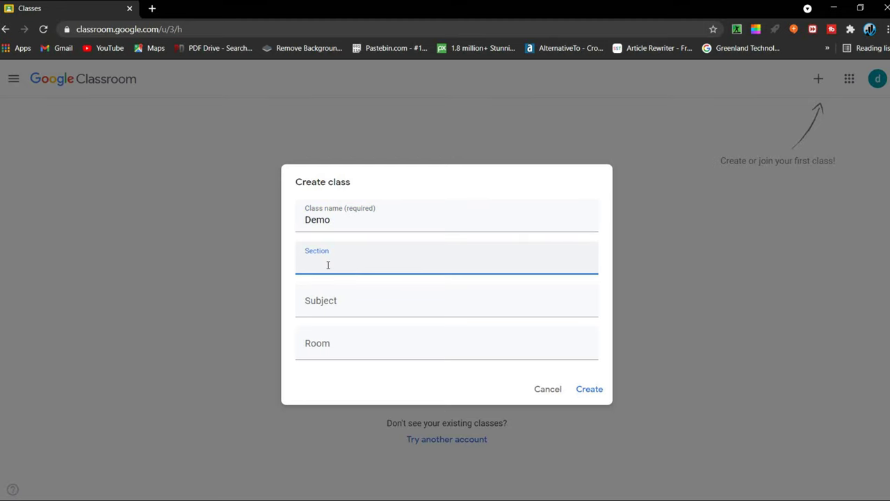
{"action": "type", "text": "A"}
{"action": "left_click", "coordinate": [352, 304]}
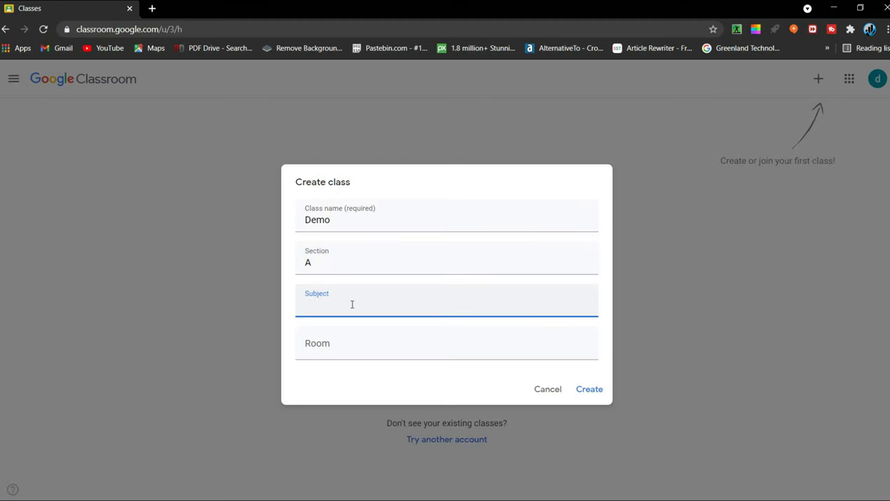
{"action": "type", "text": "Samplw"}
{"action": "left_click", "coordinate": [355, 352]}
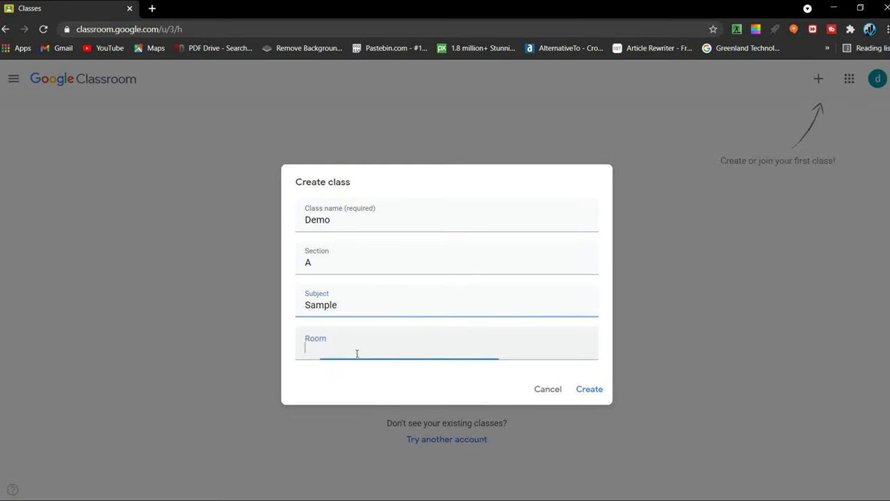
{"action": "type", "text": "1001"}
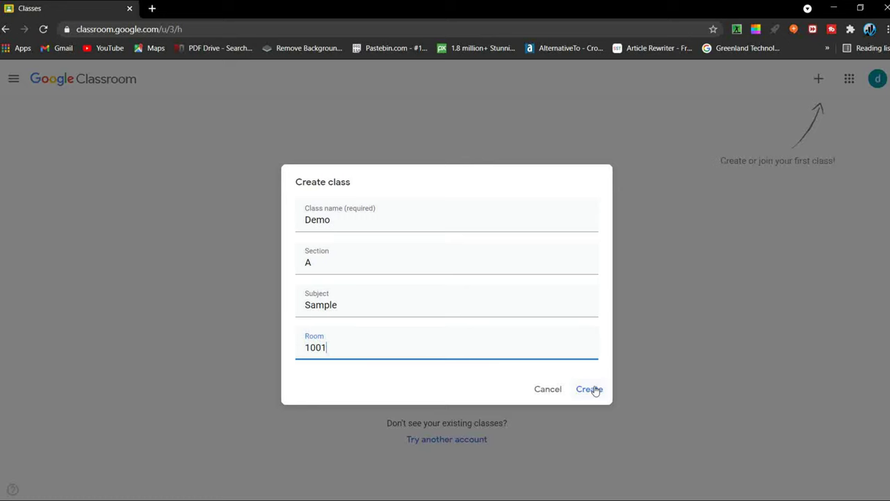
{"action": "left_click", "coordinate": [592, 390]}
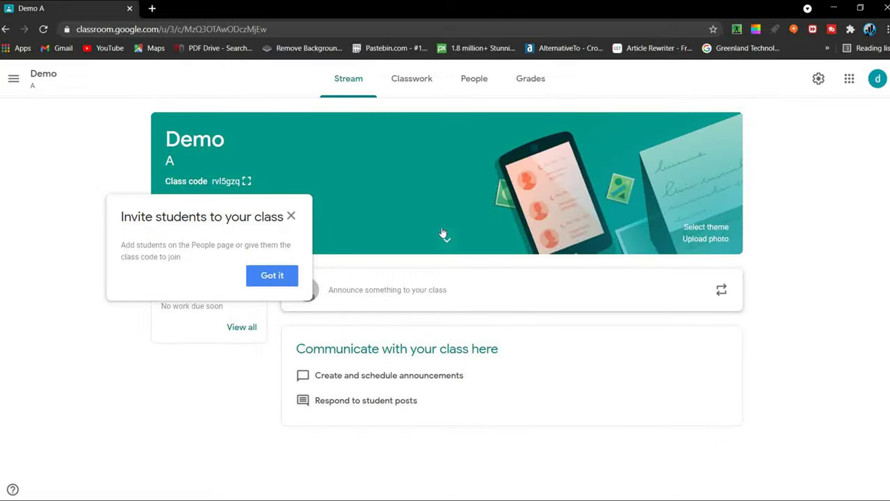
Step: Write a 'Hello Students...' announcement for all students and post it to the Demo Stream
{"action": "left_click", "coordinate": [271, 288]}
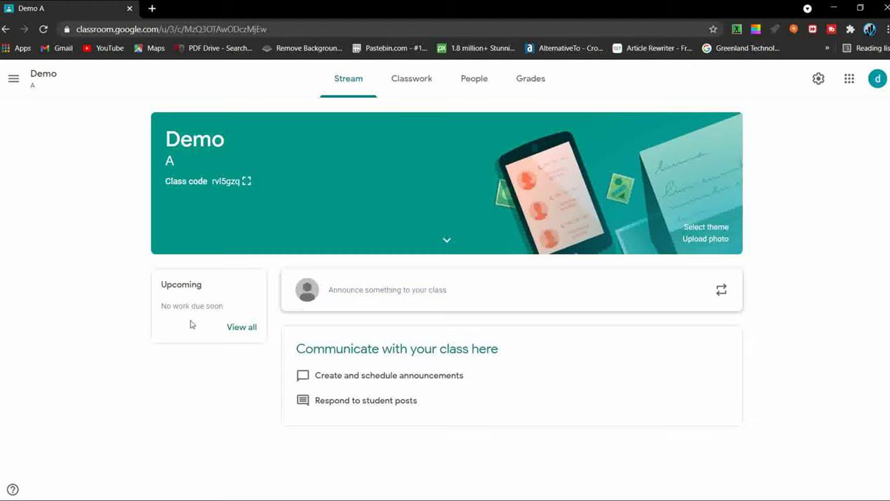
{"action": "left_click", "coordinate": [418, 293]}
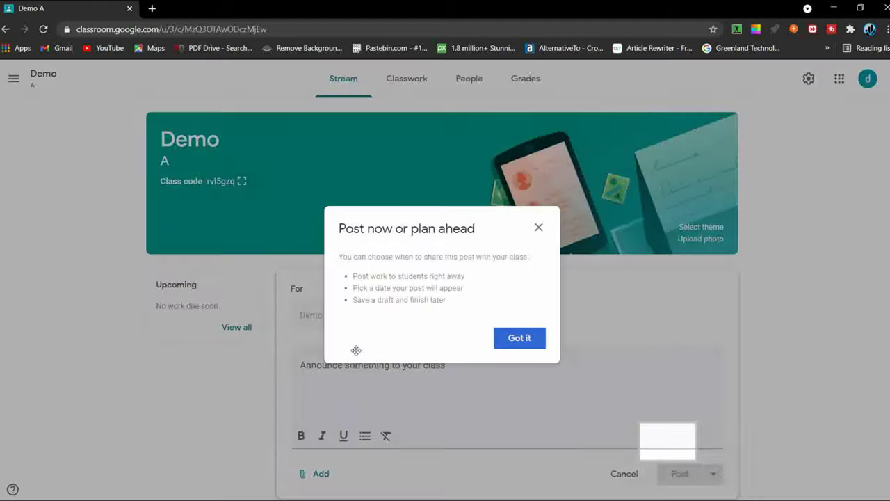
{"action": "left_click", "coordinate": [510, 347]}
{"action": "left_click", "coordinate": [440, 372]}
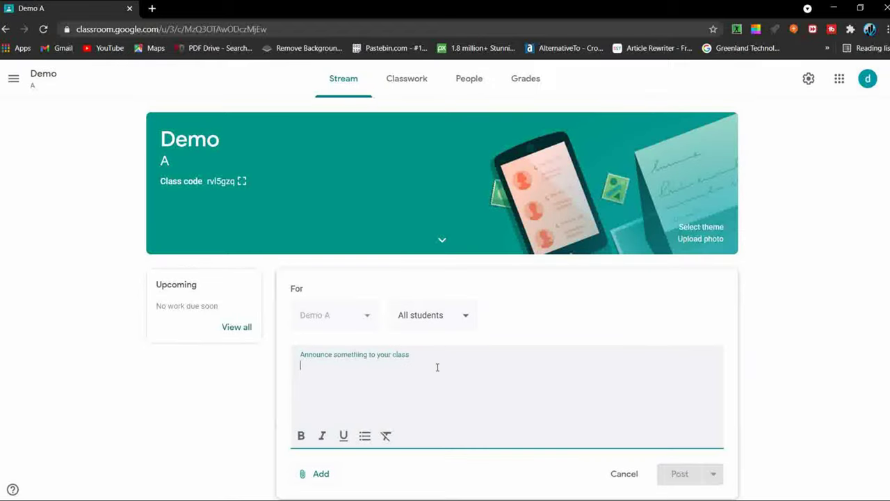
{"action": "type", "text": "Hello Students..."}
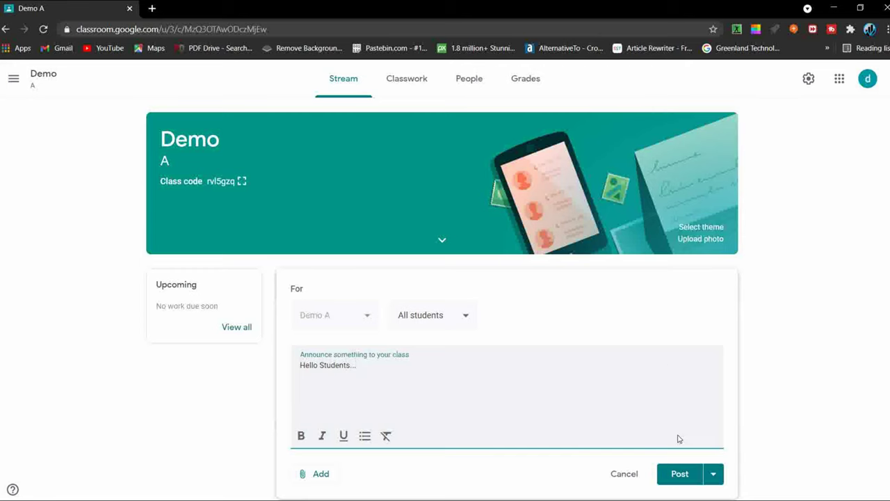
{"action": "left_click", "coordinate": [717, 477]}
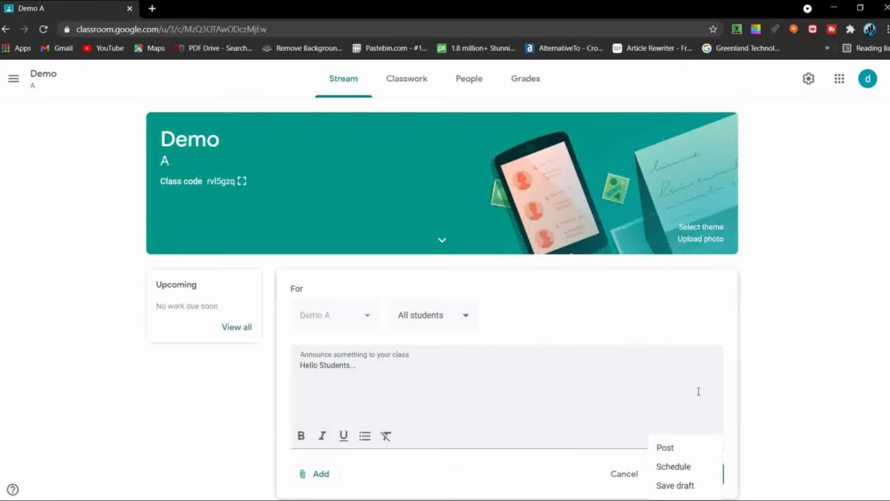
{"action": "left_click", "coordinate": [718, 477]}
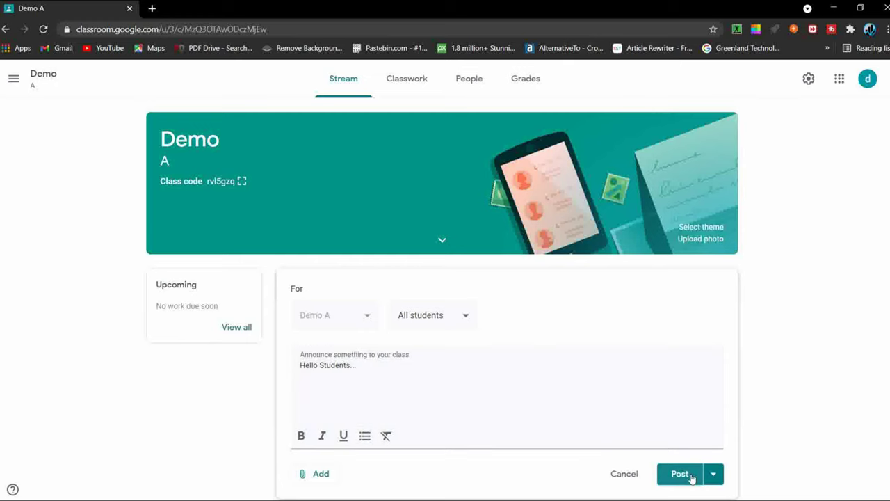
{"action": "left_click", "coordinate": [692, 477]}
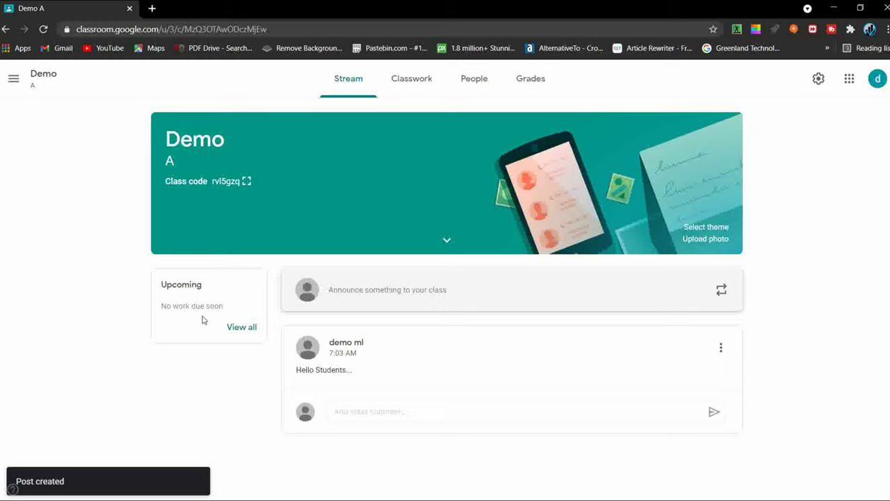
Step: From the People page, invite a co-teacher to Demo by entering their e-mail address
{"action": "left_click", "coordinate": [424, 77]}
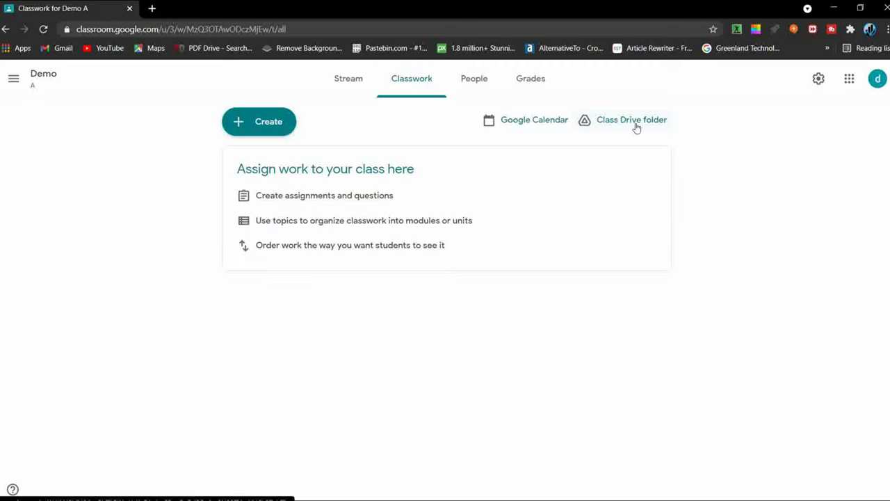
{"action": "left_click", "coordinate": [479, 88]}
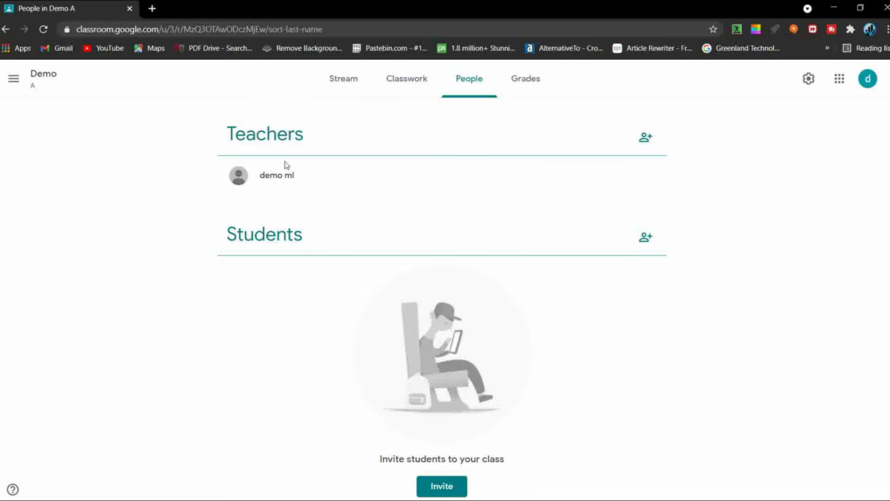
{"action": "left_click", "coordinate": [646, 143]}
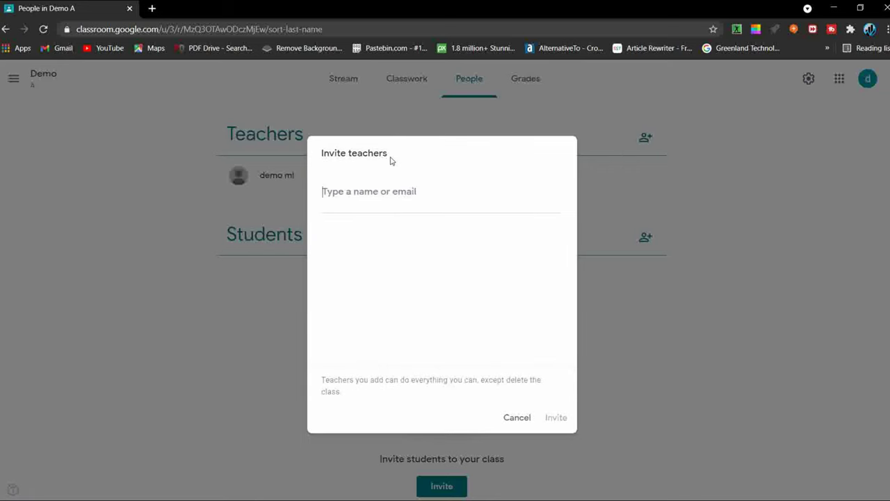
{"action": "left_click_drag", "start_coordinate": [390, 160], "coordinate": [311, 153]}
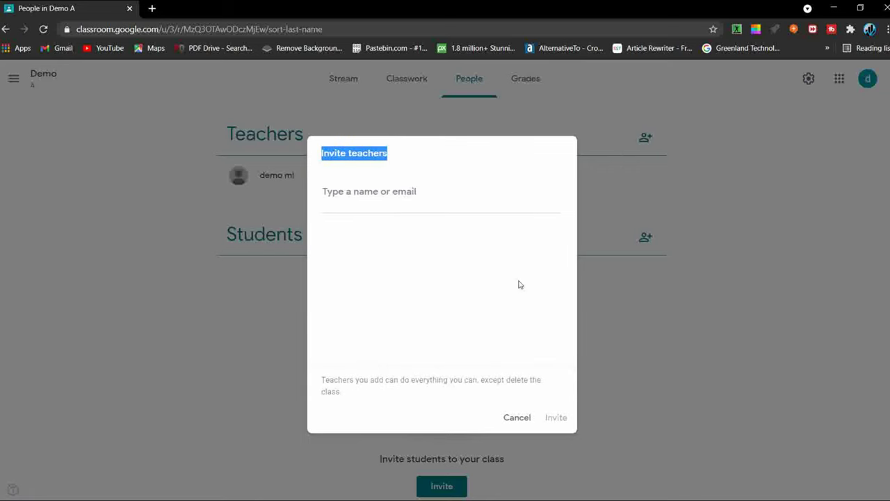
{"action": "left_click", "coordinate": [419, 197]}
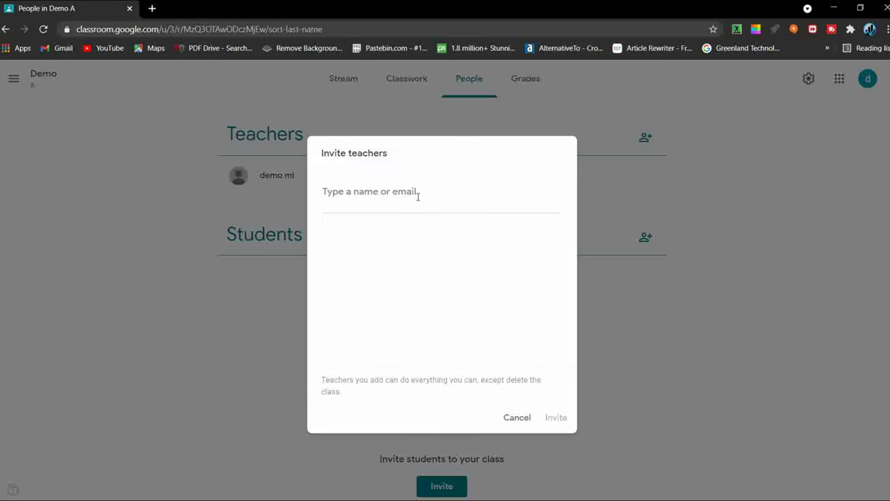
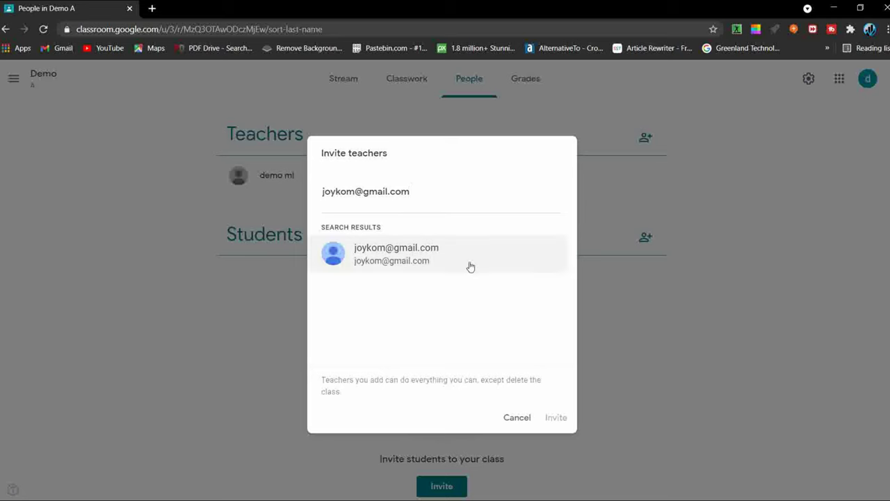
{"action": "left_click", "coordinate": [470, 266]}
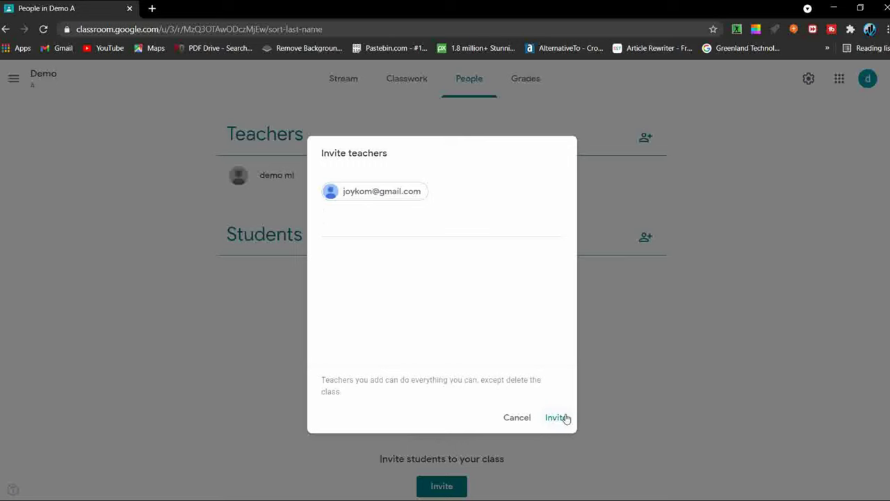
{"action": "left_click", "coordinate": [567, 419]}
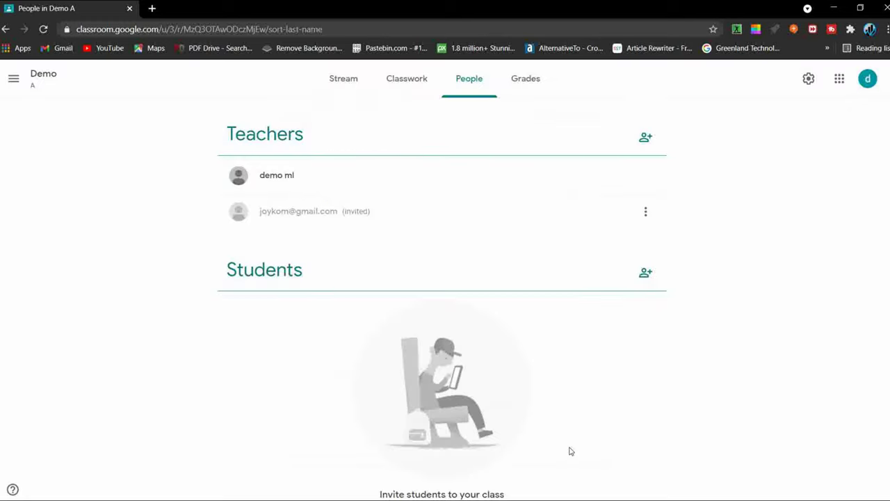
Step: Remove the invited co-teacher from the Demo class
{"action": "left_click", "coordinate": [646, 214]}
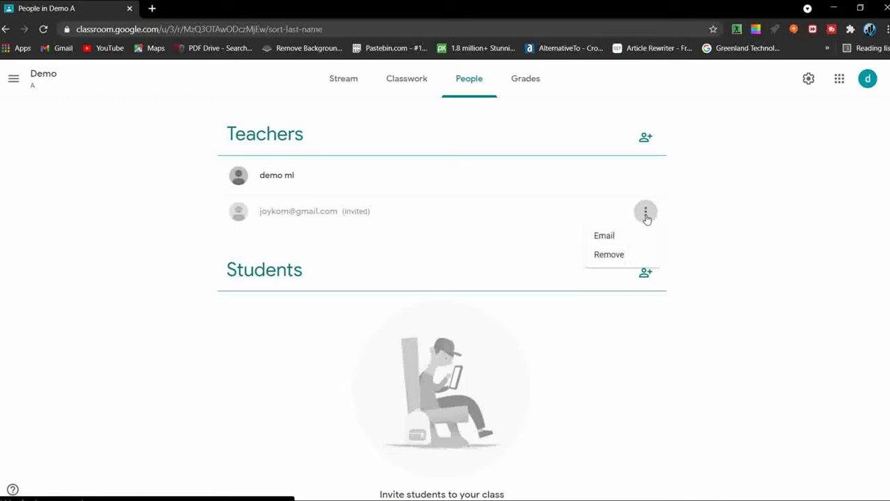
{"action": "left_click", "coordinate": [610, 259]}
{"action": "left_click", "coordinate": [511, 316]}
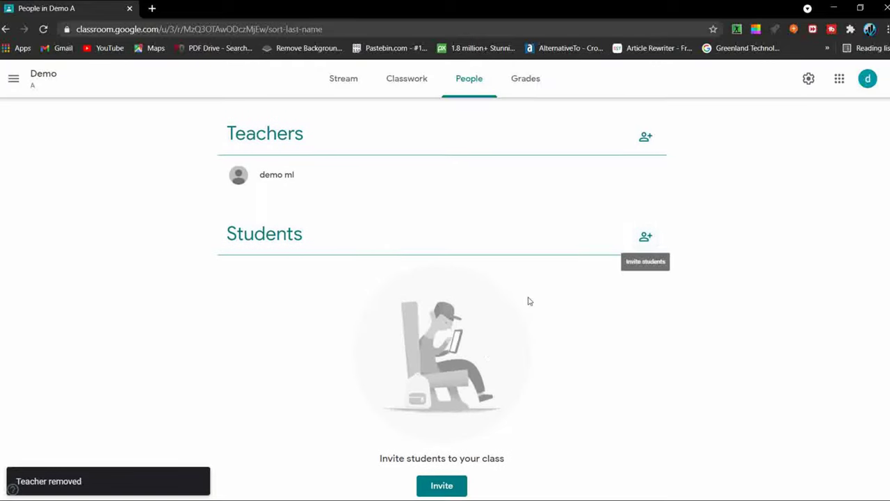
Step: Copy the Demo class's student invite link without inviting anyone
{"action": "left_click", "coordinate": [446, 485]}
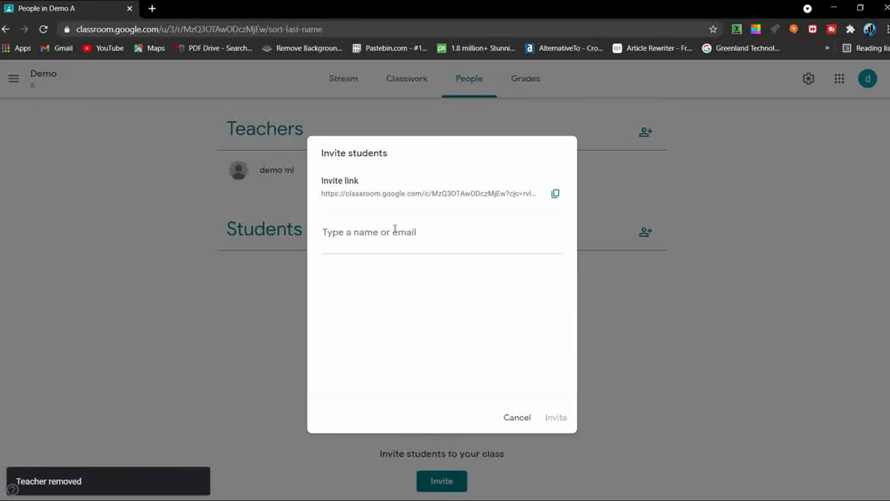
{"action": "left_click_drag", "start_coordinate": [387, 154], "coordinate": [304, 147]}
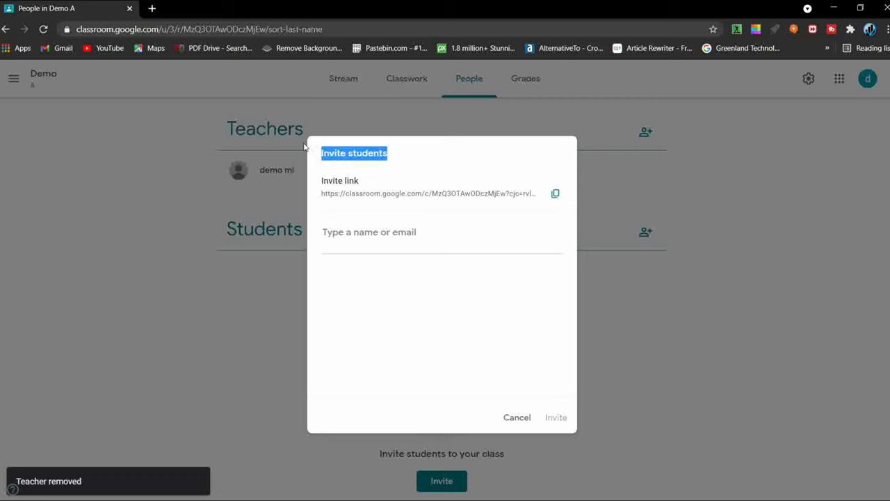
{"action": "left_click", "coordinate": [432, 224]}
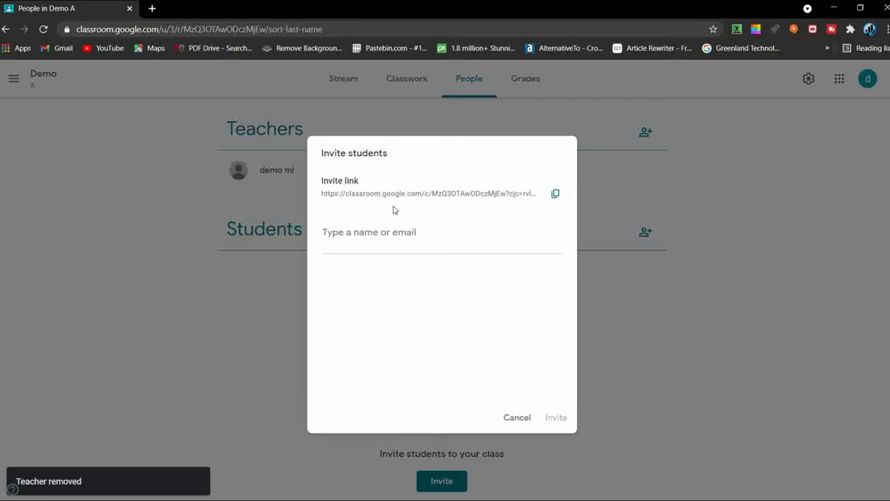
{"action": "left_click", "coordinate": [555, 194]}
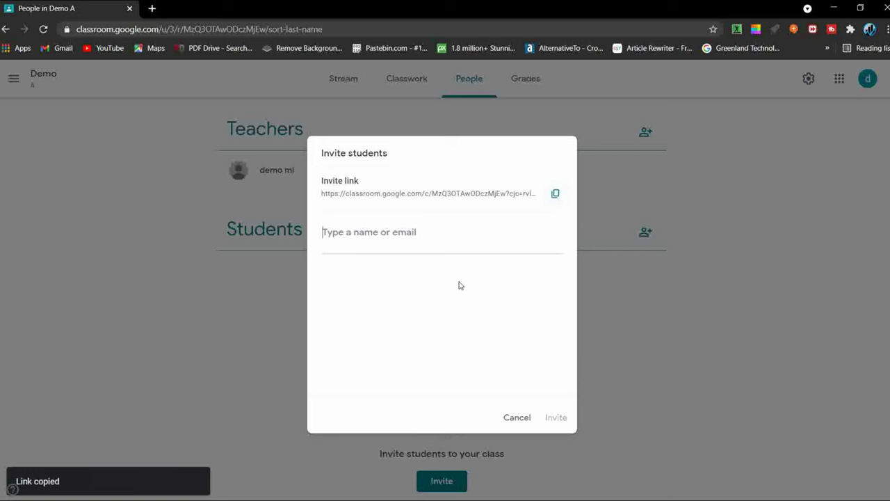
{"action": "left_click", "coordinate": [523, 420]}
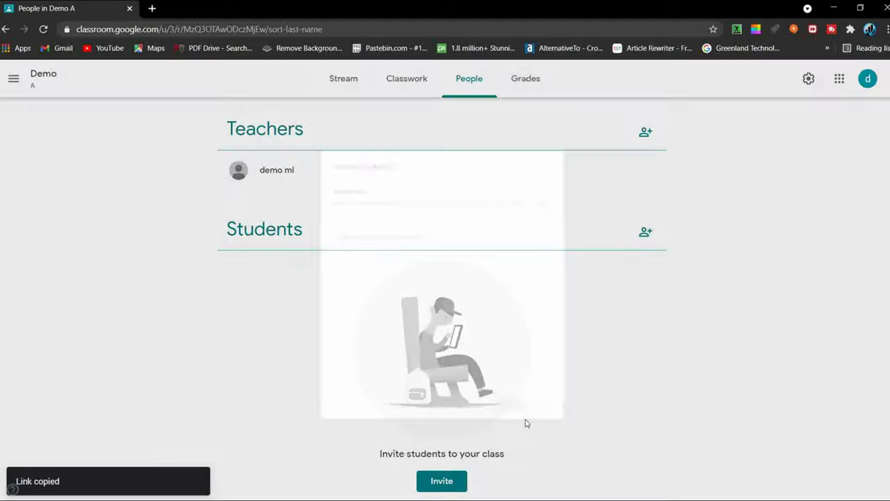
Step: View the Grades page, then start adding a topic from the Classwork Create menu
{"action": "left_click", "coordinate": [520, 80]}
{"action": "left_click_drag", "start_coordinate": [382, 332], "coordinate": [523, 360]}
{"action": "left_click", "coordinate": [537, 247]}
{"action": "left_click", "coordinate": [396, 81]}
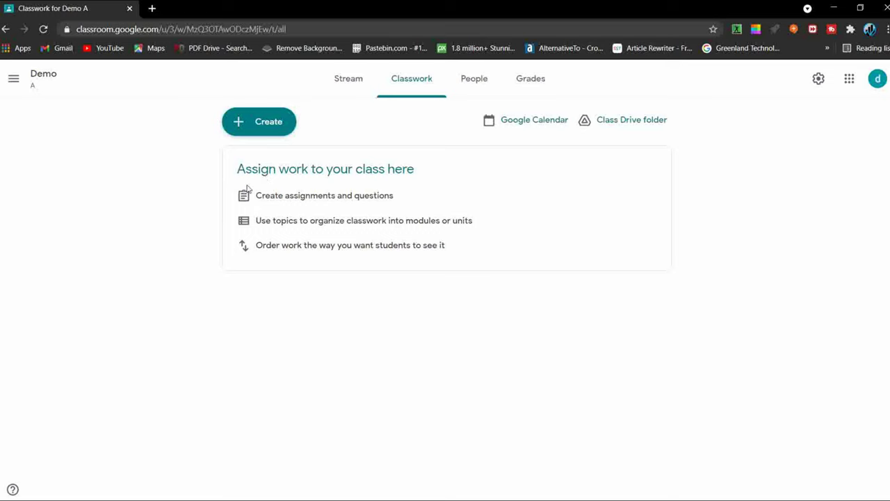
{"action": "left_click_drag", "start_coordinate": [237, 169], "coordinate": [477, 252]}
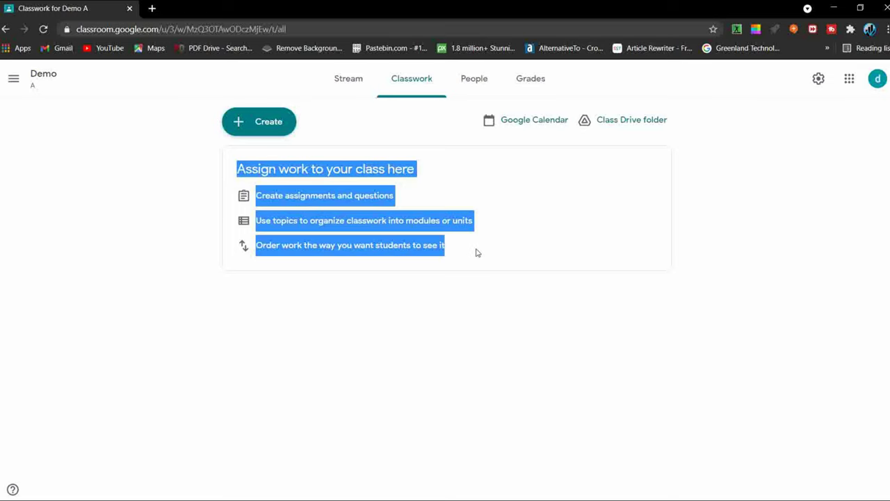
{"action": "left_click", "coordinate": [390, 306]}
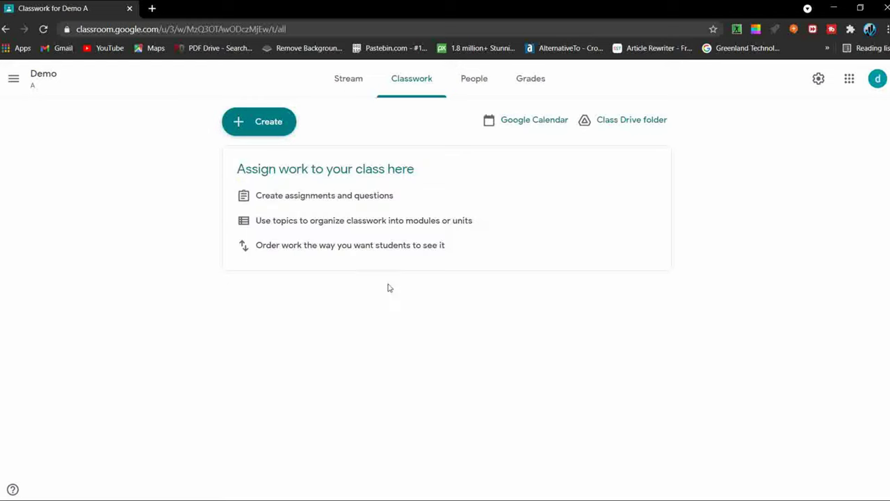
{"action": "left_click", "coordinate": [256, 125]}
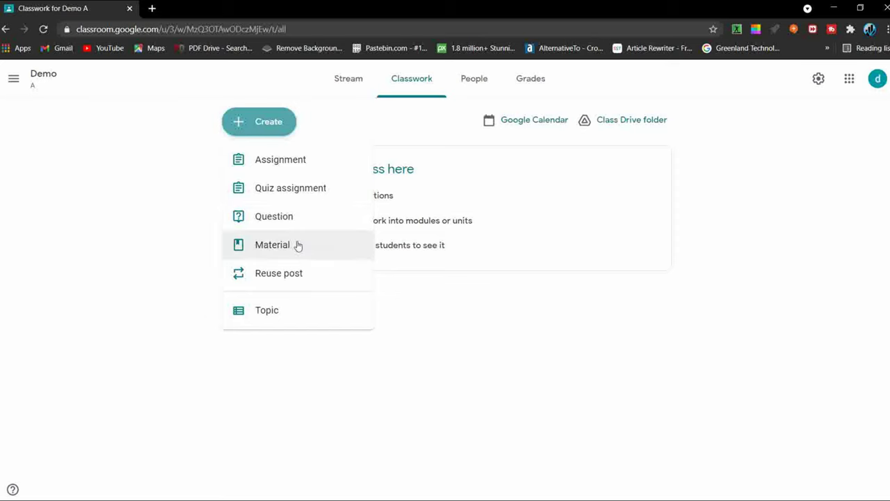
{"action": "left_click", "coordinate": [291, 309]}
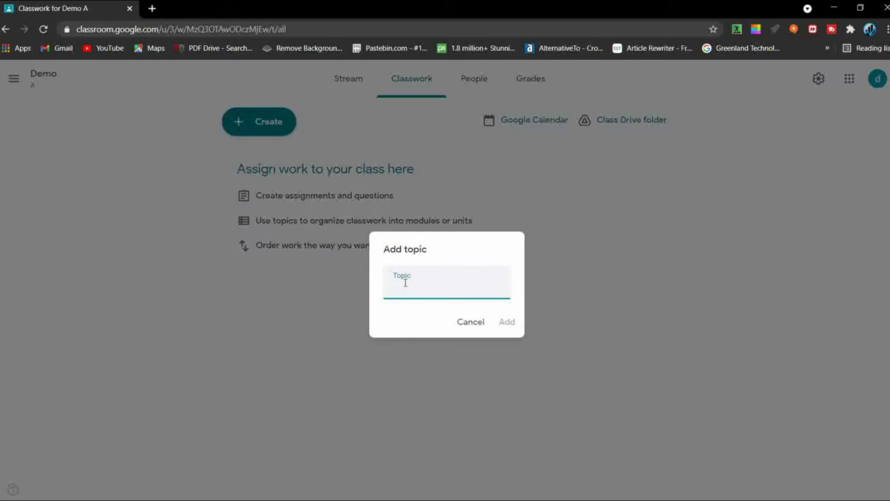
Step: Add the 'Demo 1' topic, view its page, then return to all topics
{"action": "type", "text": "Demo 1"}
{"action": "left_click", "coordinate": [514, 329]}
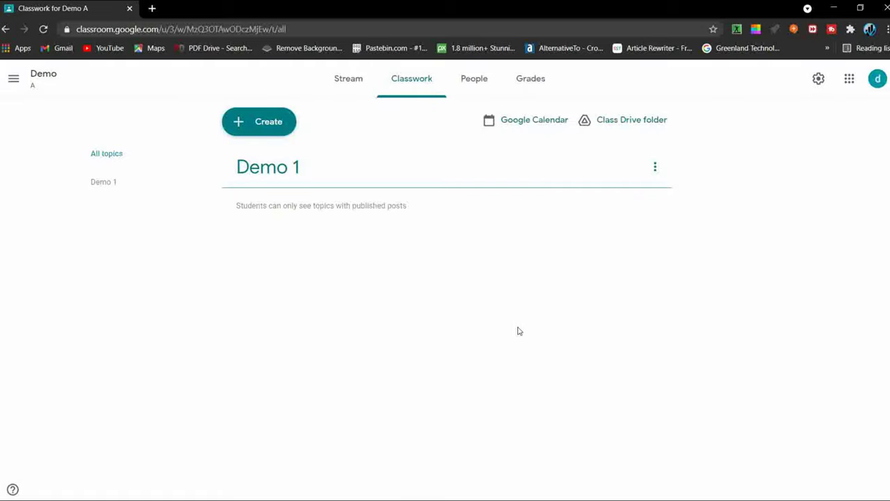
{"action": "left_click", "coordinate": [648, 175]}
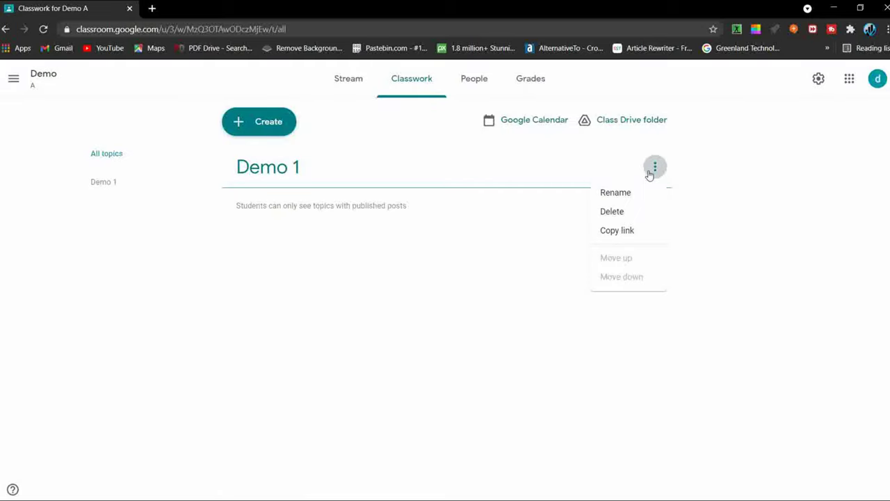
{"action": "left_click", "coordinate": [289, 252]}
{"action": "left_click", "coordinate": [244, 168]}
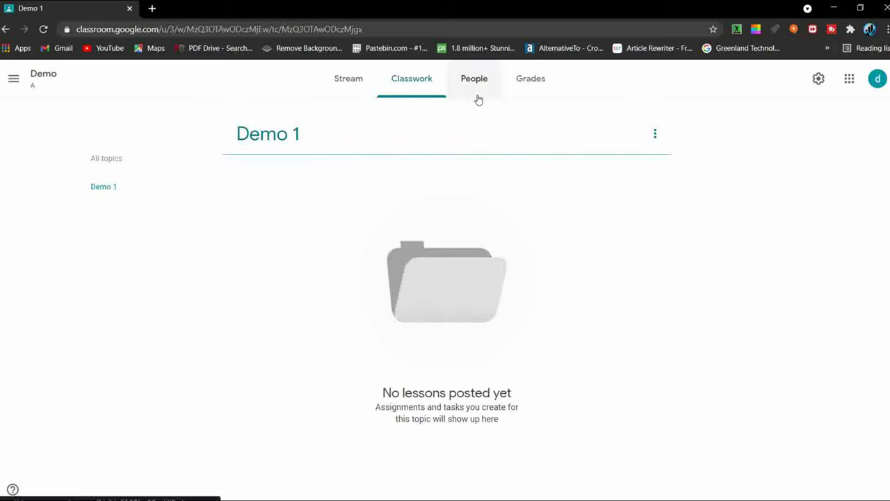
{"action": "left_click", "coordinate": [654, 134]}
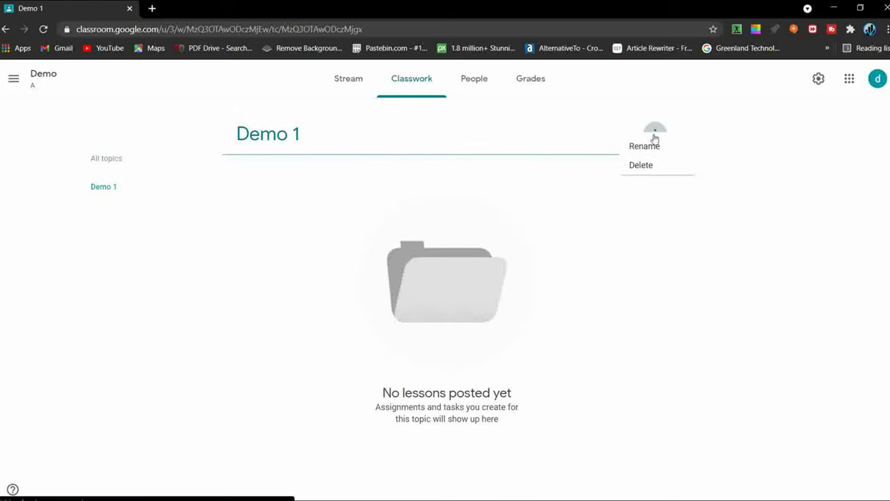
{"action": "left_click", "coordinate": [519, 210]}
{"action": "left_click", "coordinate": [4, 32]}
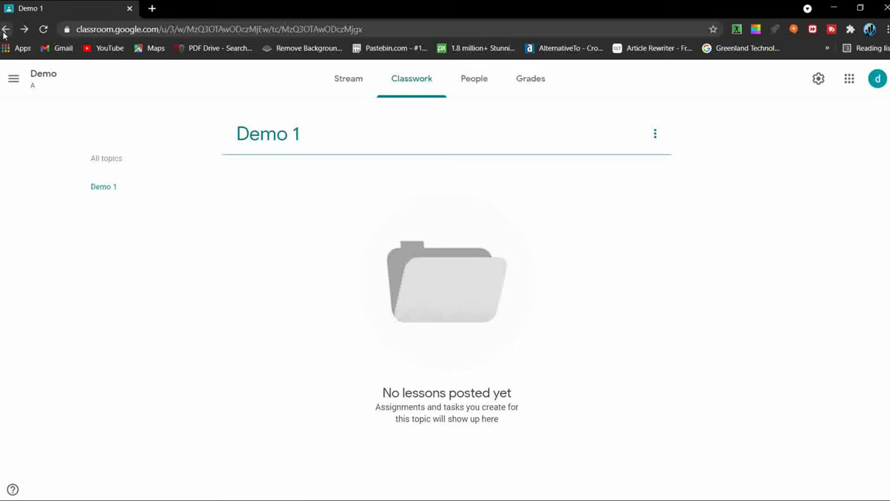
Step: Start a new material titled 'demo 1 materials'
{"action": "left_click", "coordinate": [240, 129]}
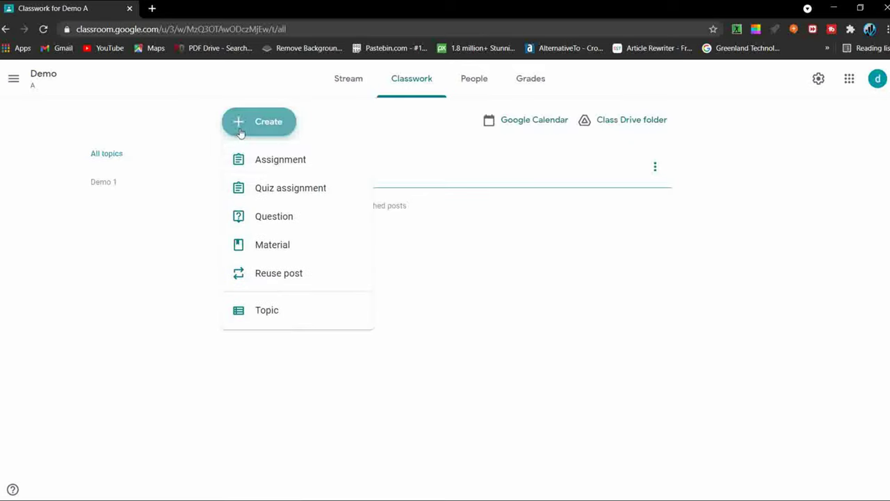
{"action": "left_click", "coordinate": [314, 252]}
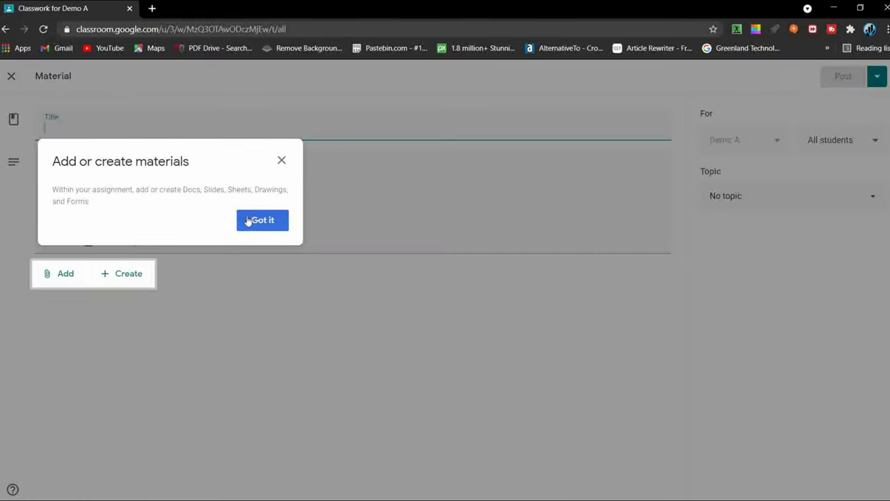
{"action": "left_click", "coordinate": [248, 221]}
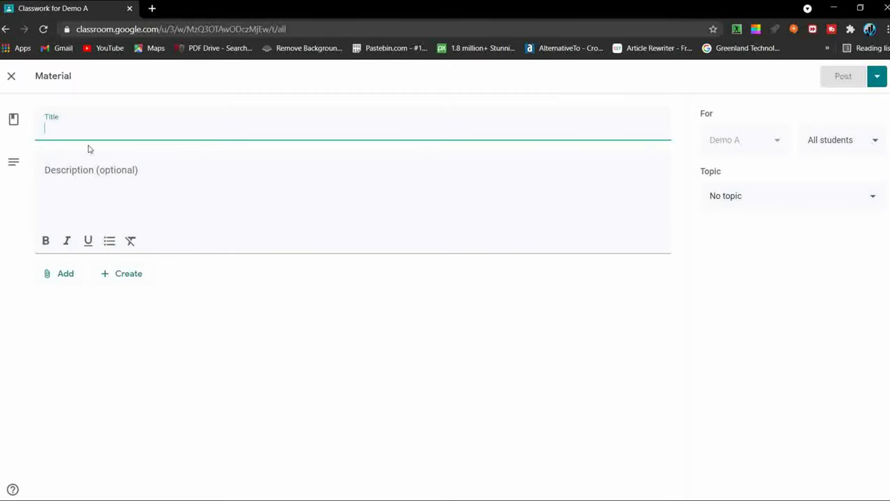
{"action": "type", "text": "dem"}
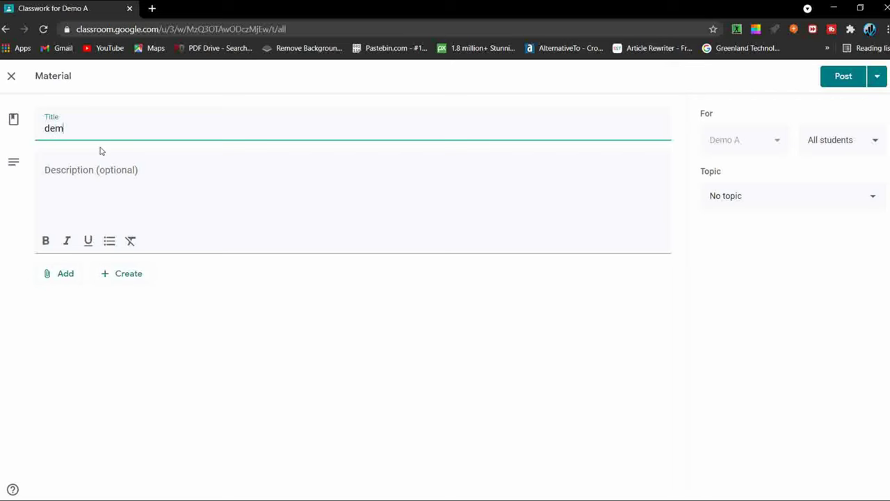
{"action": "type", "text": "o 1"}
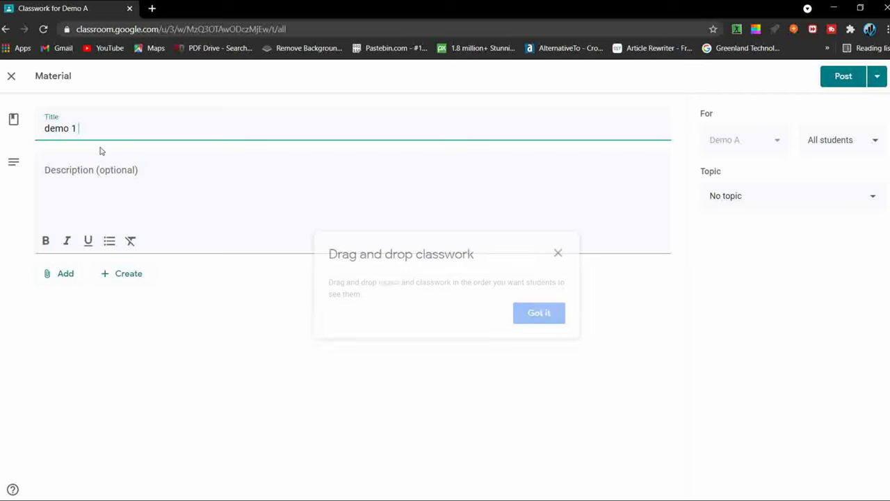
{"action": "type", "text": " materials"}
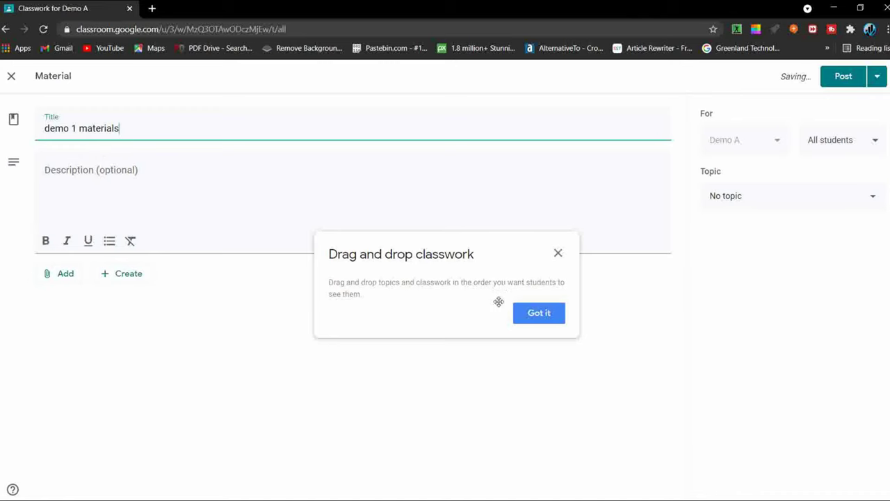
{"action": "left_click", "coordinate": [527, 313]}
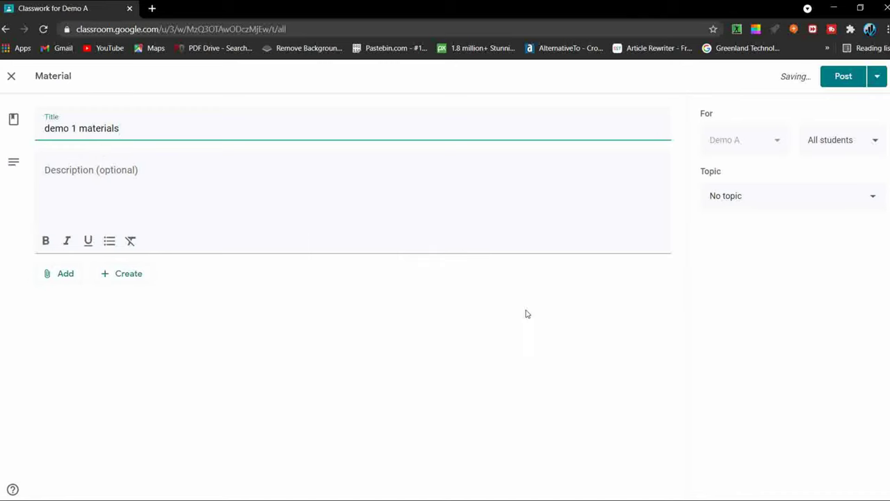
Step: Give the material the description 'read thoroughly', fixing the spelling via suggestion
{"action": "left_click", "coordinate": [102, 201]}
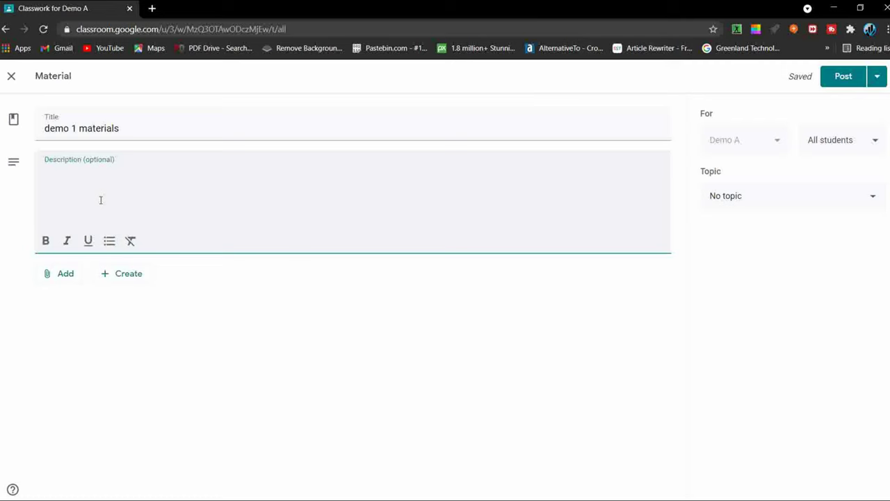
{"action": "type", "text": "read thorouh"}
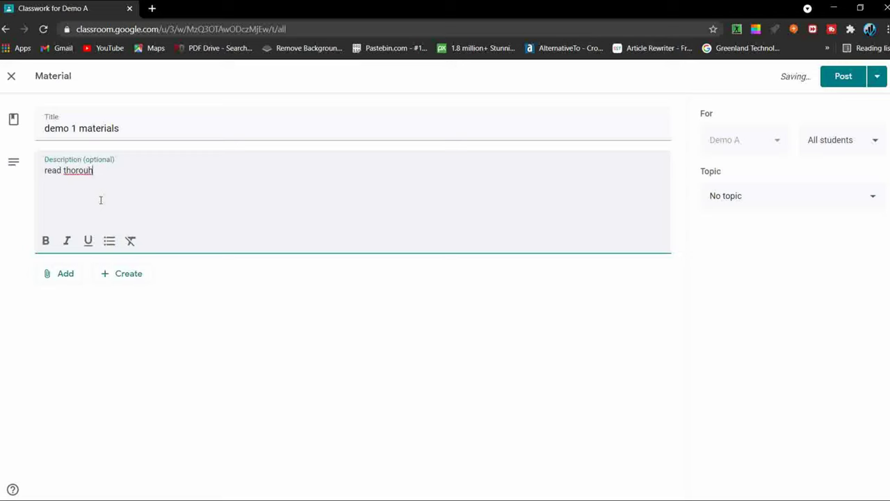
{"action": "type", "text": "ly"}
{"action": "right_click", "coordinate": [84, 172]}
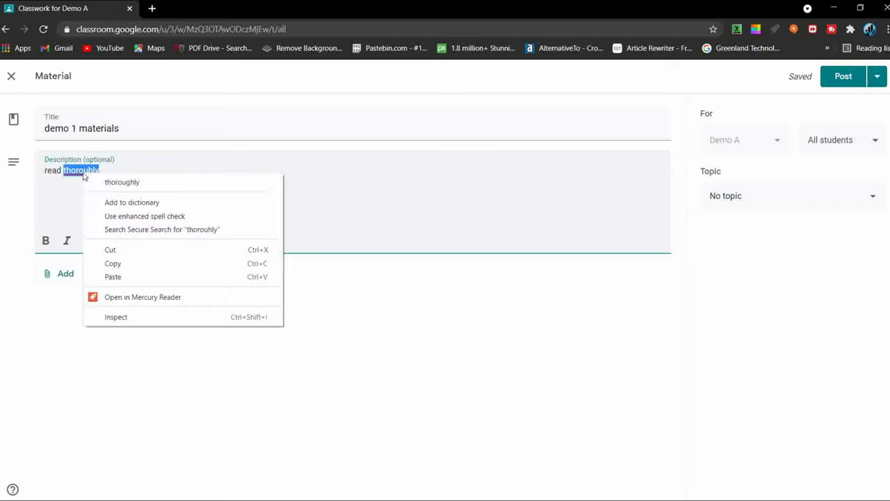
{"action": "left_click", "coordinate": [122, 182]}
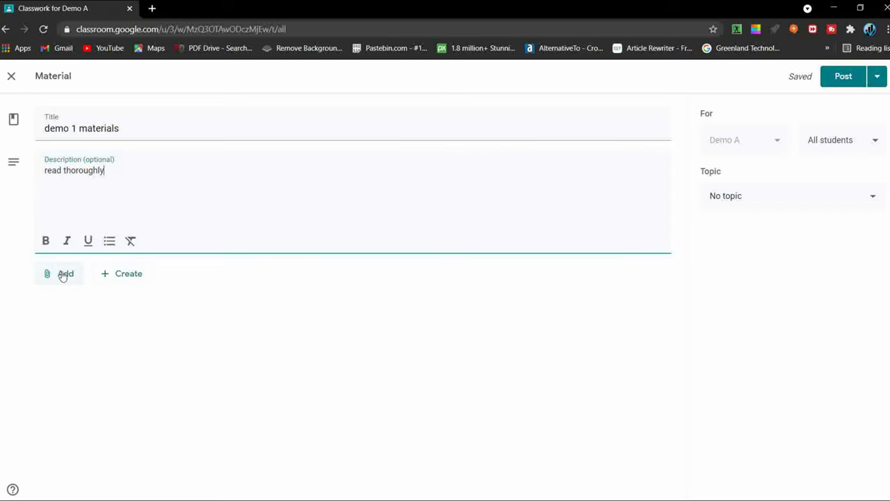
Step: Search YouTube for 'html', close the empty results, and reopen the attachment sources
{"action": "left_click", "coordinate": [68, 274]}
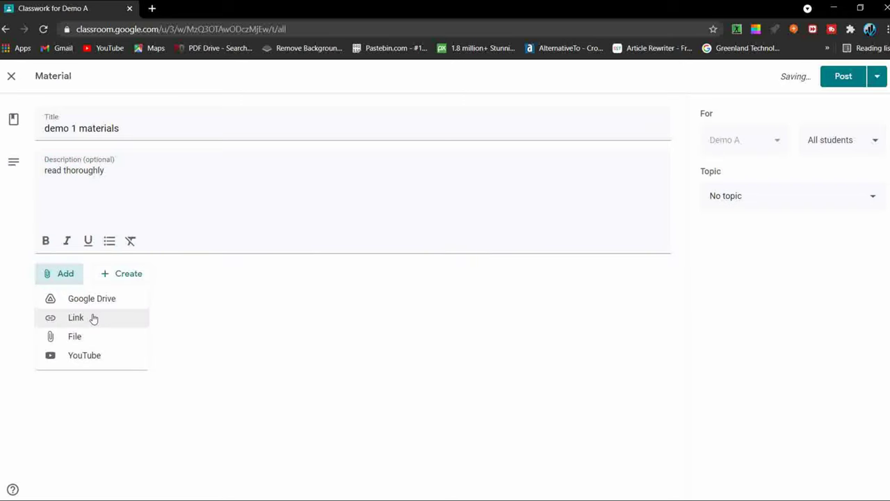
{"action": "left_click", "coordinate": [84, 356]}
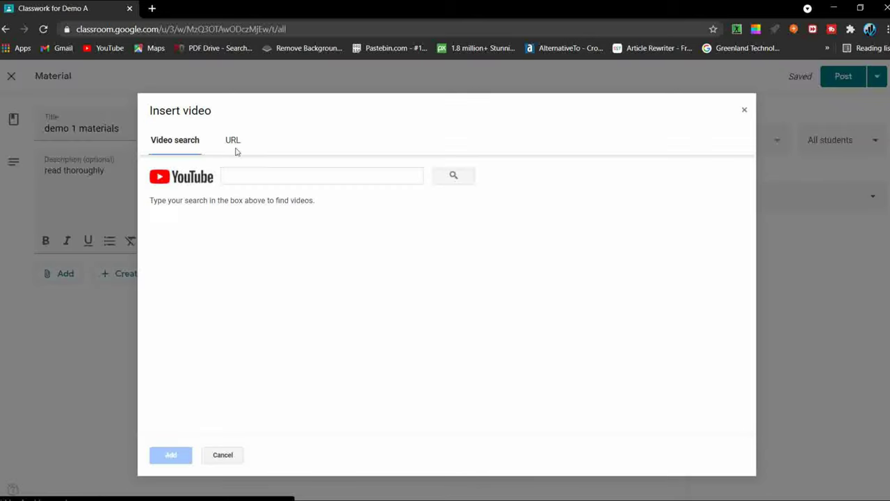
{"action": "left_click", "coordinate": [234, 150]}
{"action": "left_click", "coordinate": [199, 149]}
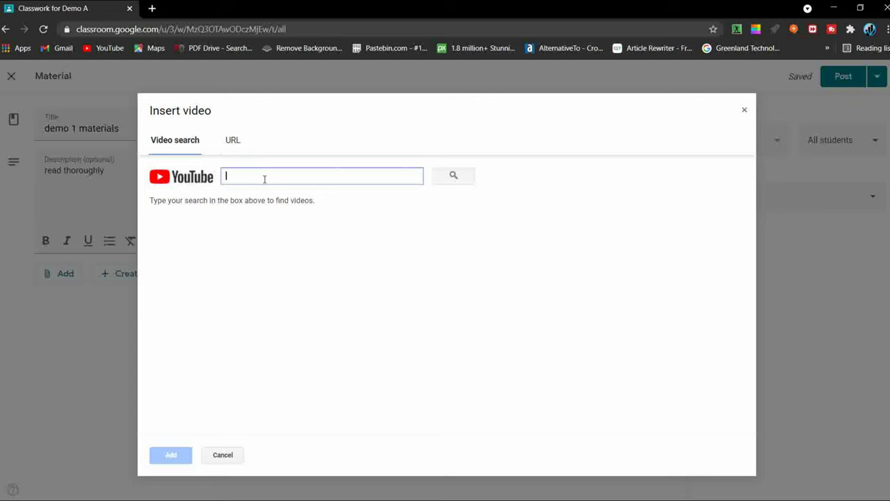
{"action": "type", "text": "html"}
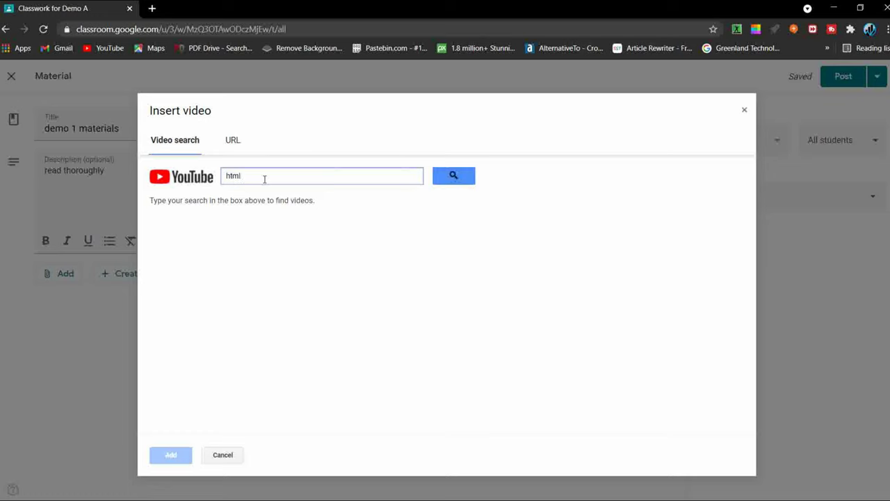
{"action": "key", "text": "Return"}
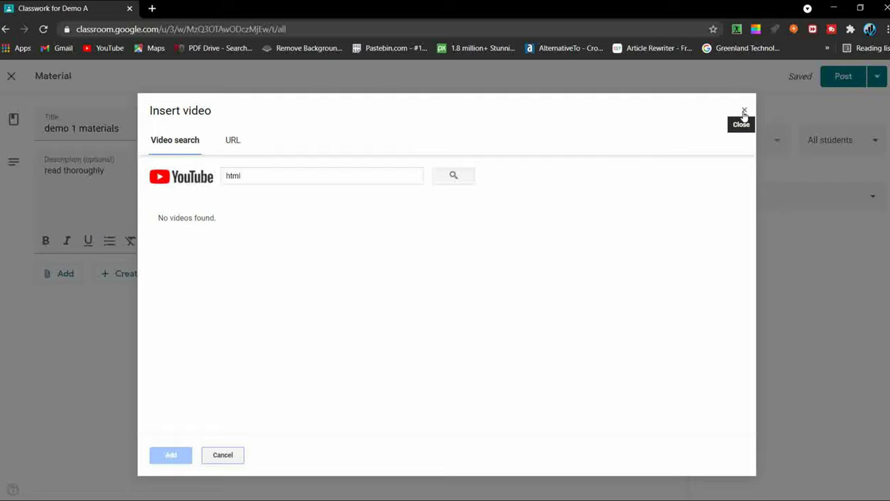
{"action": "left_click", "coordinate": [745, 112]}
{"action": "left_click", "coordinate": [62, 273]}
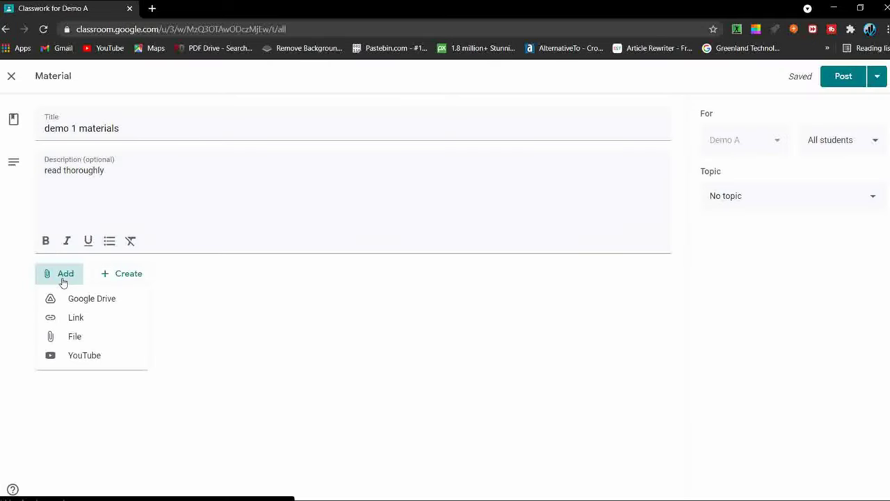
Step: Upload google-forms.png from the Downloads folder as a file attachment to the draft
{"action": "left_click", "coordinate": [89, 338]}
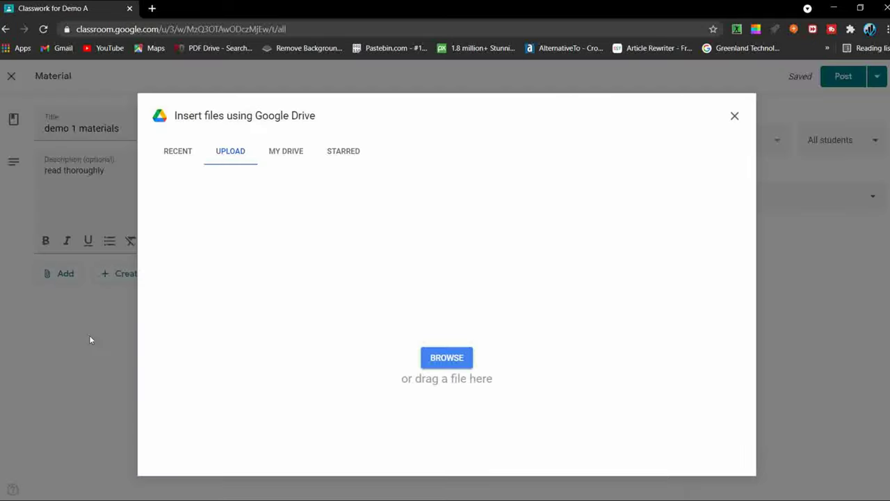
{"action": "left_click", "coordinate": [447, 358]}
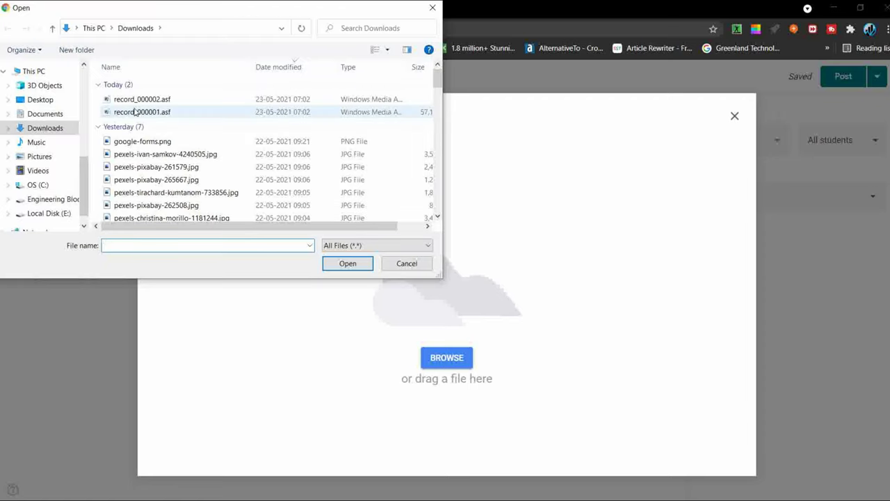
{"action": "left_click", "coordinate": [166, 142]}
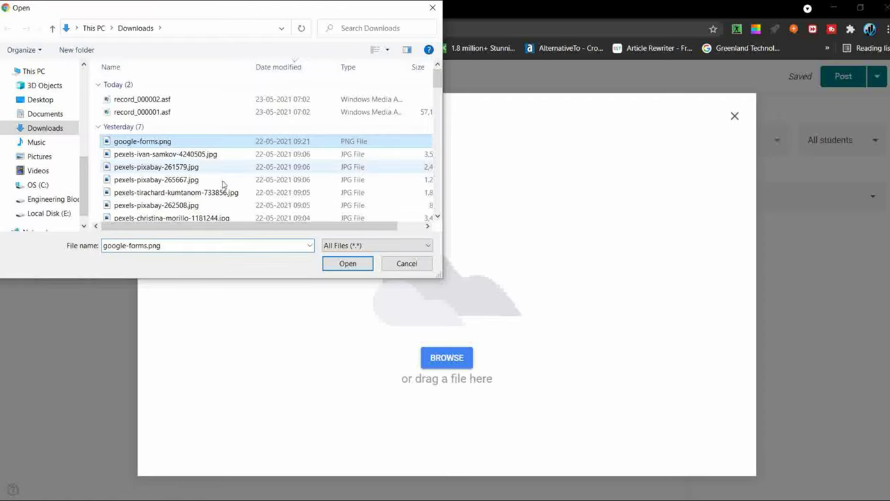
{"action": "left_click", "coordinate": [334, 267]}
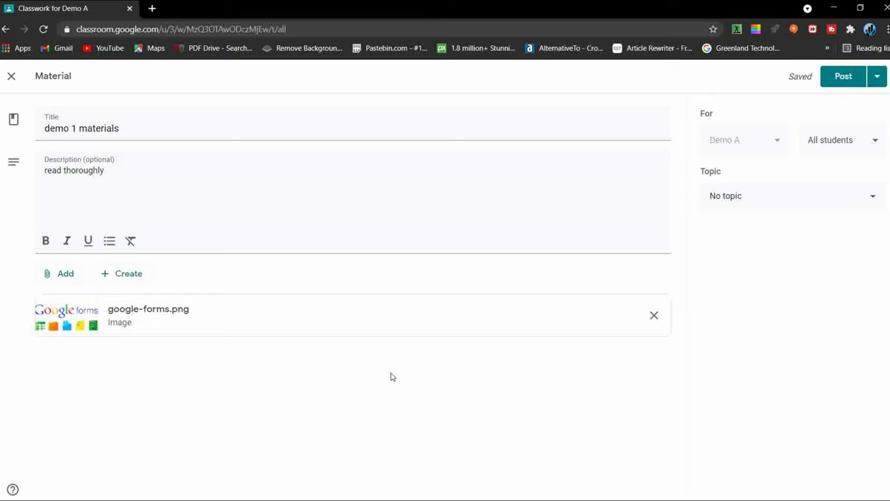
Step: Put the materials under topic Demo 1 and schedule posting for May 24, 2021, 8:00 AM
{"action": "left_click", "coordinate": [783, 199]}
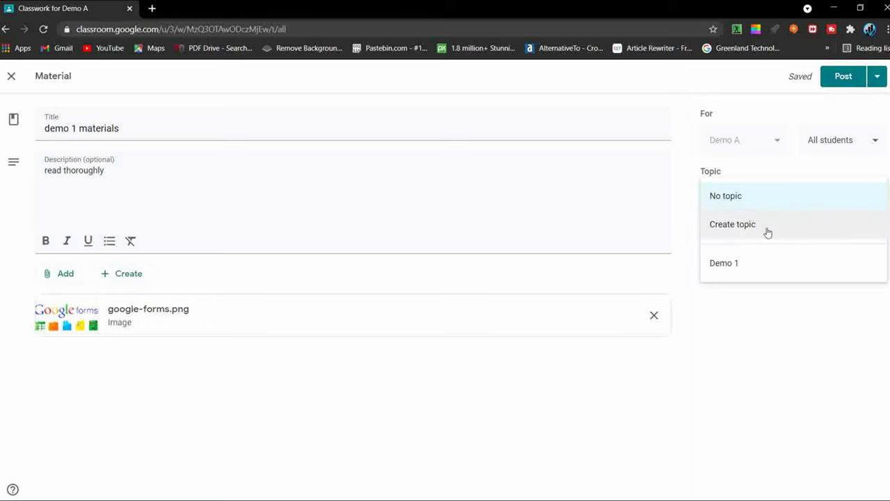
{"action": "left_click", "coordinate": [764, 262]}
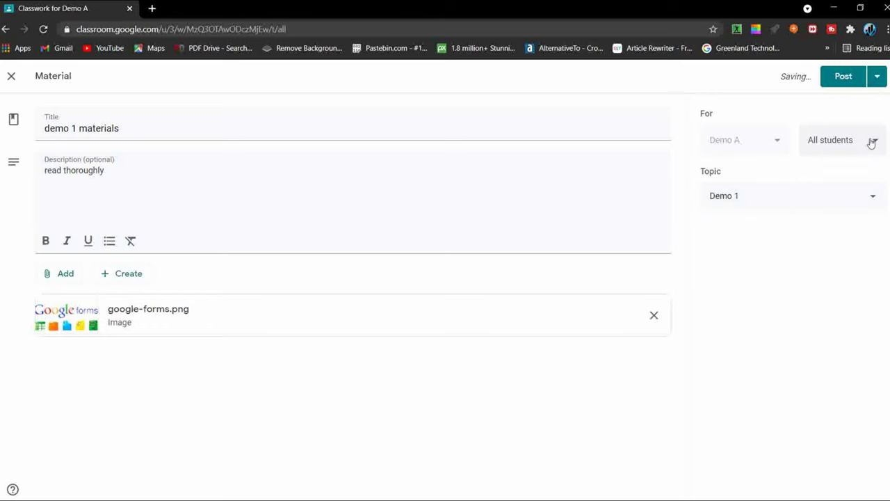
{"action": "left_click", "coordinate": [878, 76]}
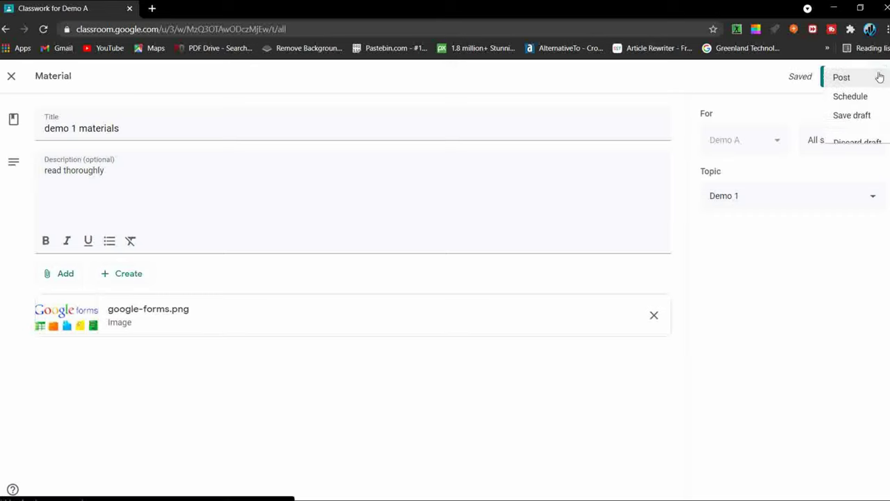
{"action": "left_click", "coordinate": [836, 98]}
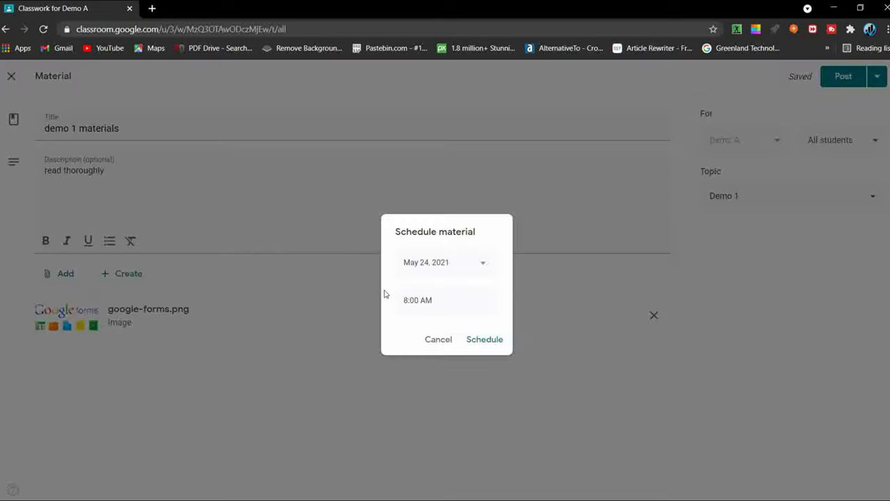
{"action": "left_click", "coordinate": [481, 272]}
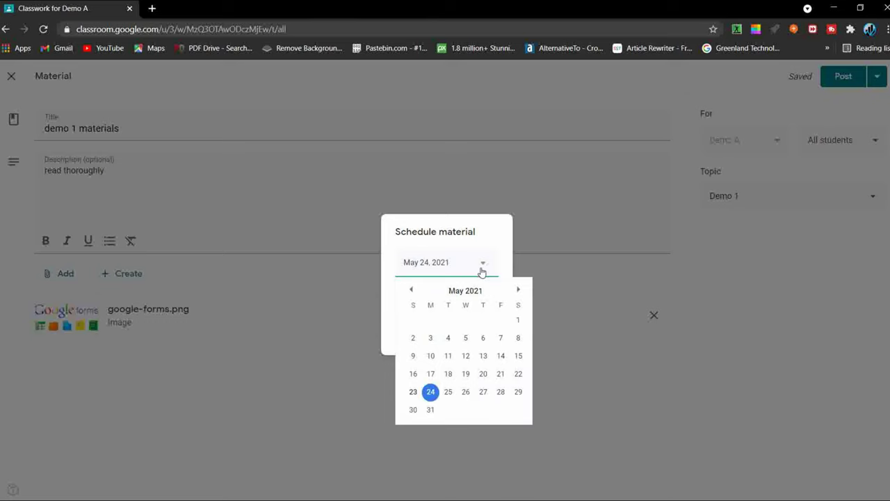
{"action": "left_click", "coordinate": [479, 264]}
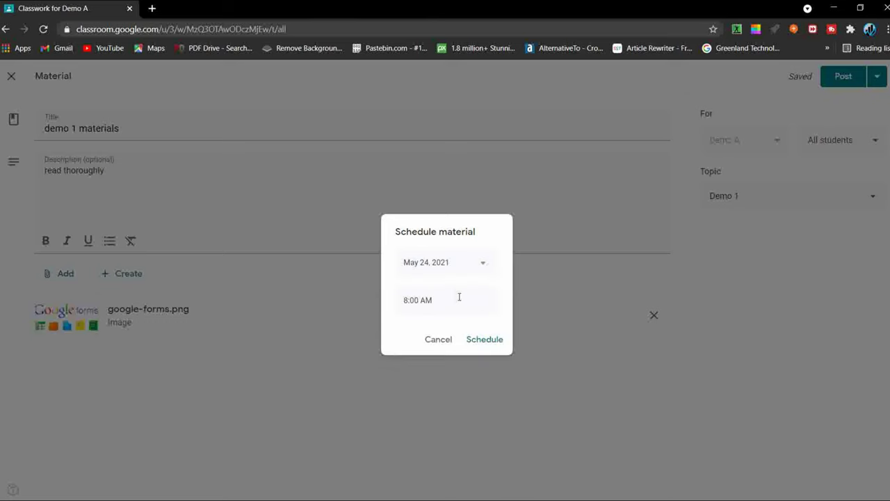
{"action": "left_click", "coordinate": [500, 339]}
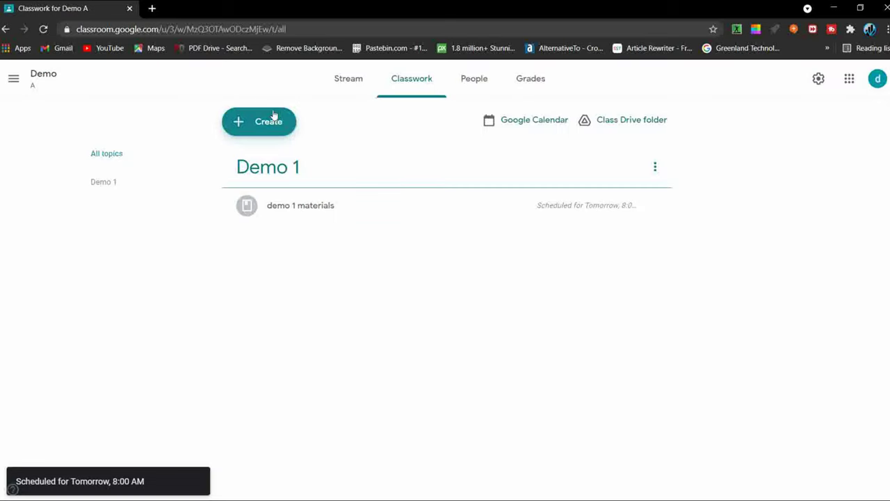
{"action": "left_click", "coordinate": [274, 117]}
Step: Create a question 'What is html?' with the instructions 'Answer shortly...'
{"action": "left_click", "coordinate": [259, 217]}
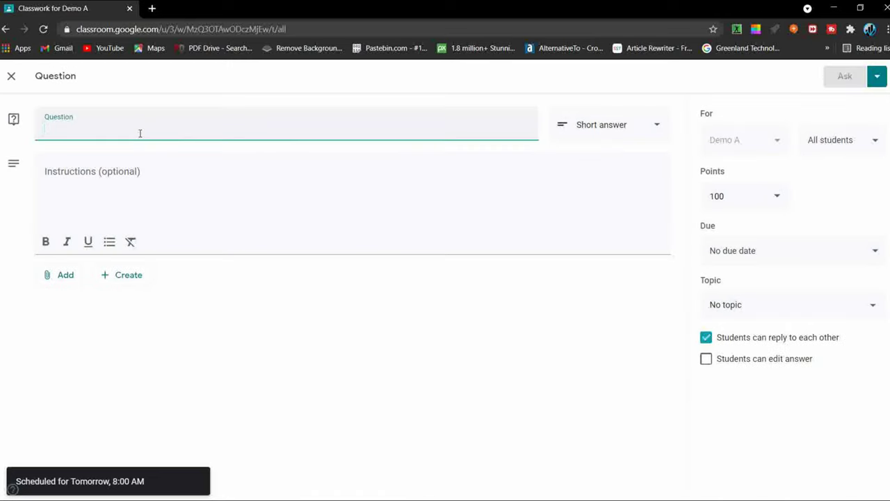
{"action": "type", "text": "What is html"}
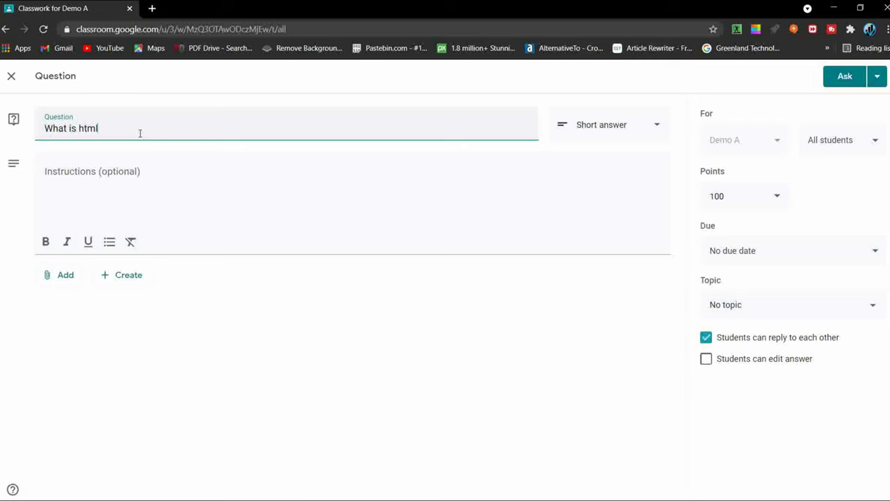
{"action": "left_click", "coordinate": [184, 196]}
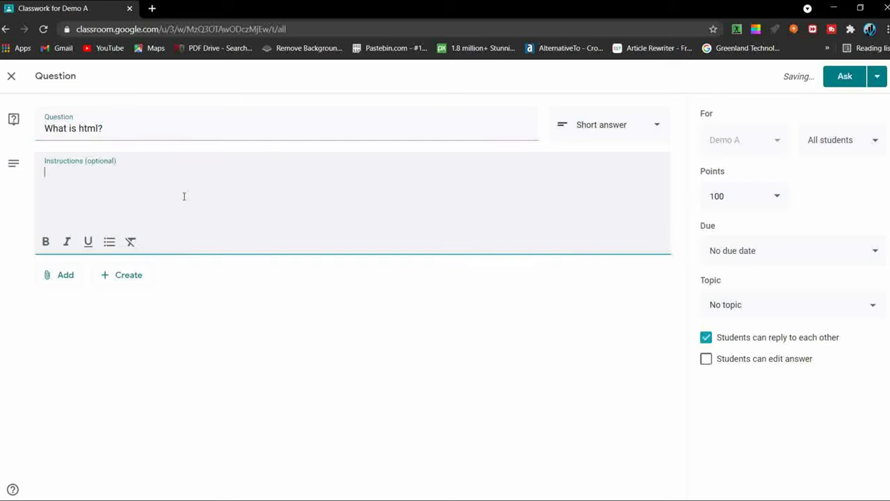
{"action": "type", "text": "Anw"}
{"action": "key", "text": "BackSpace"}
{"action": "type", "text": "swer sh"}
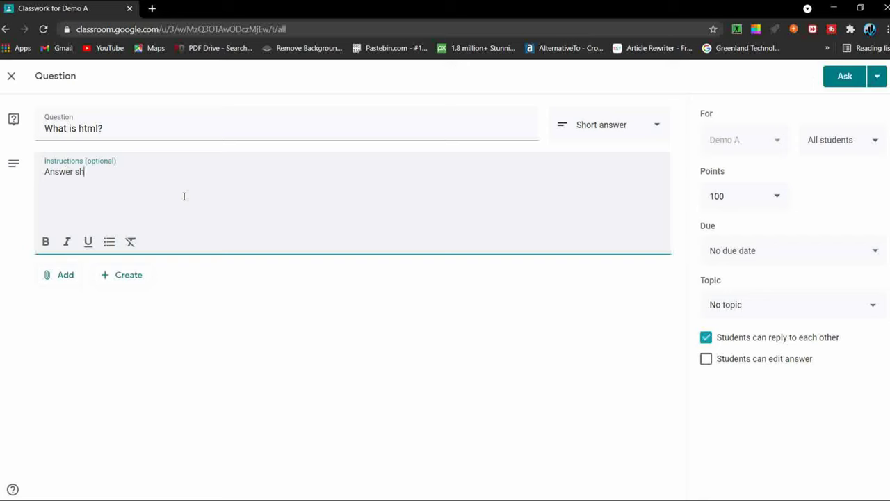
{"action": "type", "text": "ortly..."}
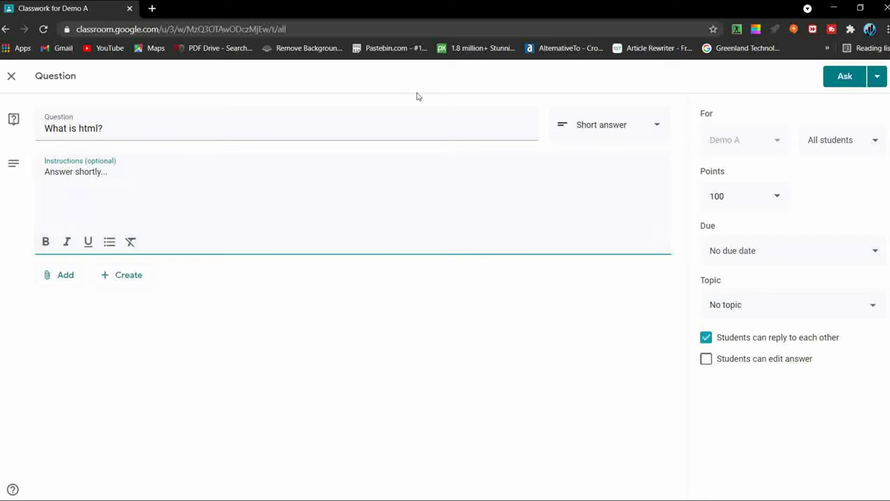
Step: Keep it short answer, file under topic Demo 1, and set due May 25, 11:59 PM
{"action": "left_click", "coordinate": [646, 126]}
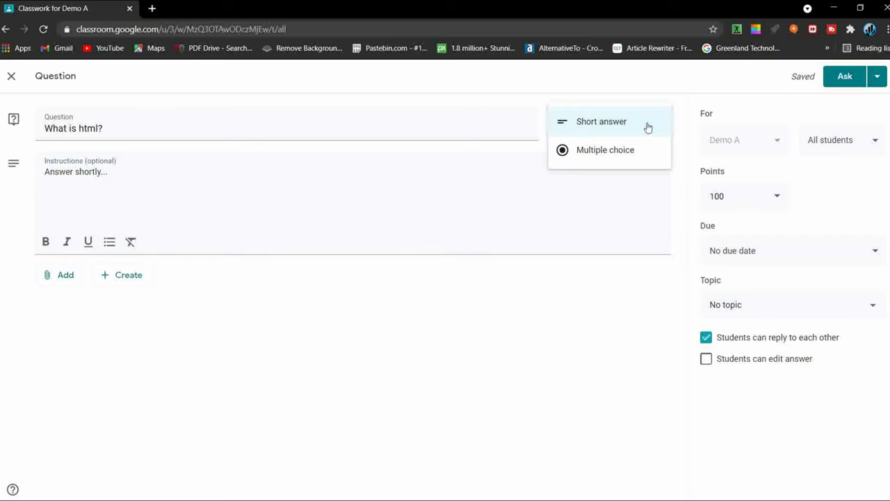
{"action": "left_click", "coordinate": [648, 128]}
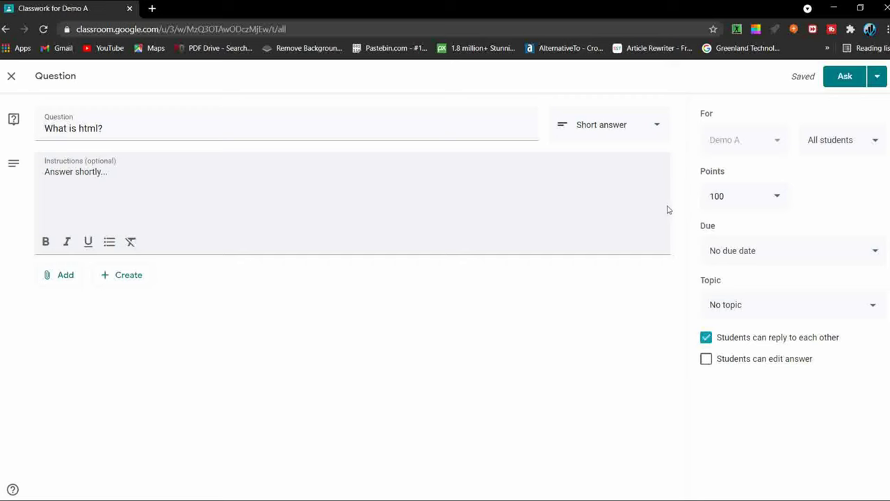
{"action": "left_click", "coordinate": [821, 303]}
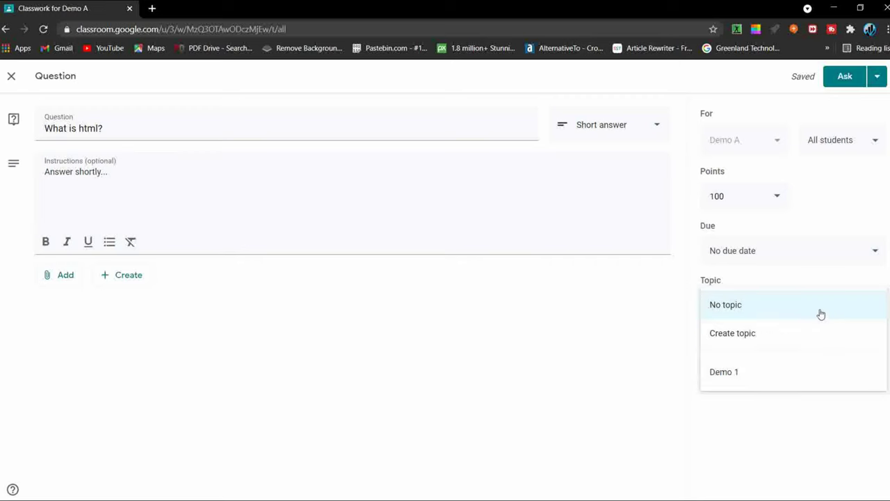
{"action": "left_click", "coordinate": [823, 378]}
{"action": "left_click", "coordinate": [811, 259]}
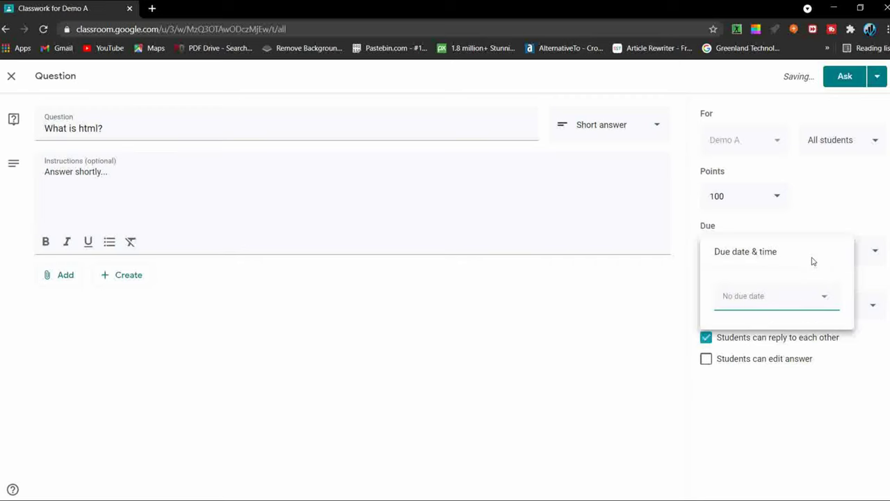
{"action": "left_click", "coordinate": [817, 306]}
{"action": "left_click", "coordinate": [770, 425]}
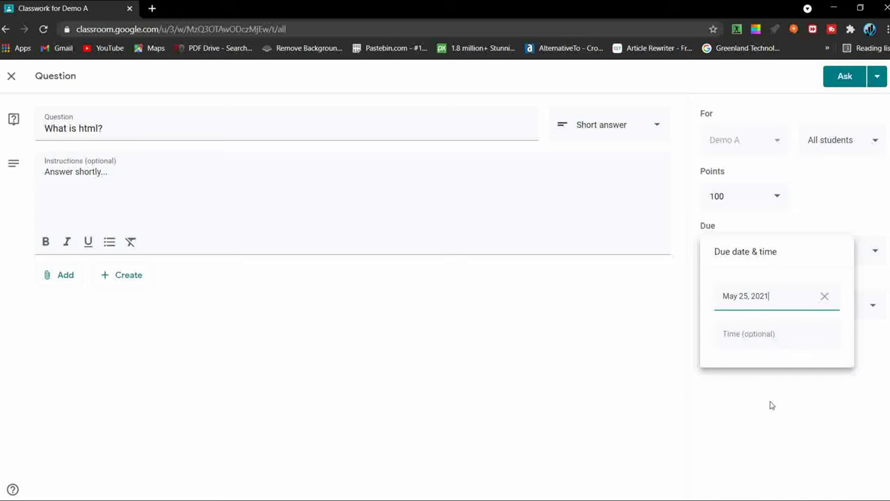
{"action": "left_click", "coordinate": [770, 336]}
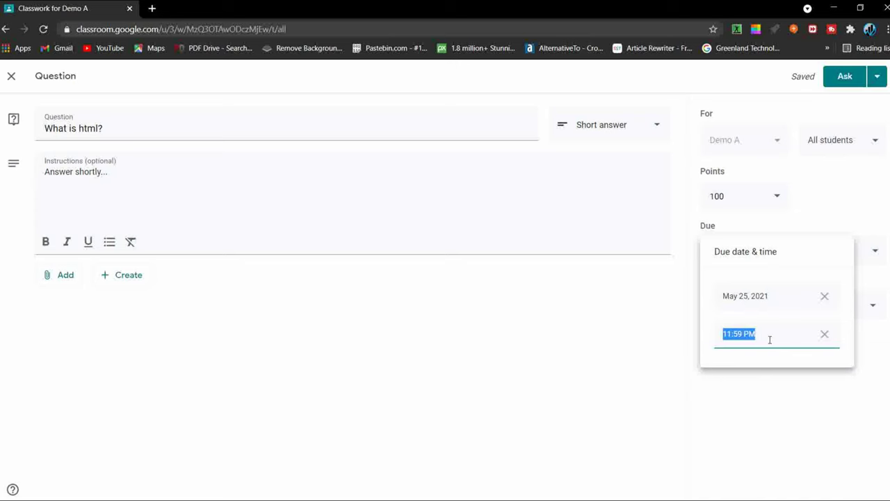
{"action": "left_click", "coordinate": [774, 420]}
Step: Leave the question worth 100 points and post it to the class
{"action": "left_click", "coordinate": [752, 197]}
{"action": "left_click", "coordinate": [783, 200]}
{"action": "left_click", "coordinate": [780, 200]}
{"action": "left_click", "coordinate": [810, 196]}
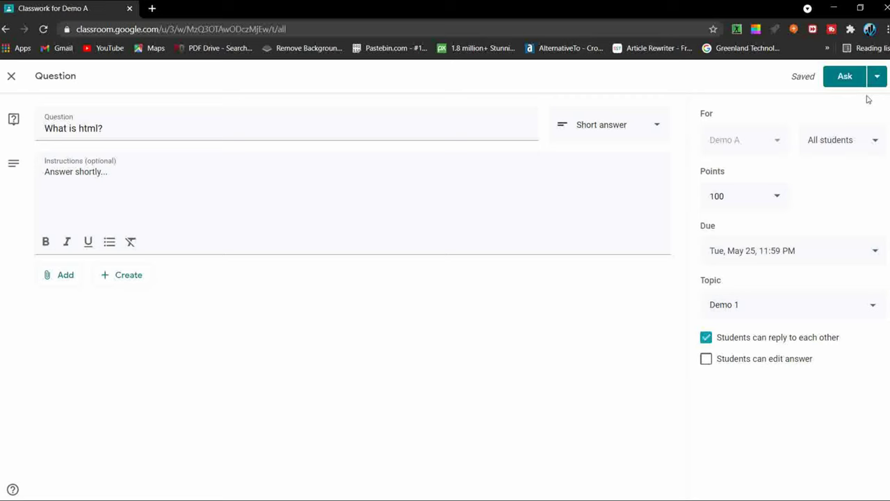
{"action": "left_click", "coordinate": [877, 77]}
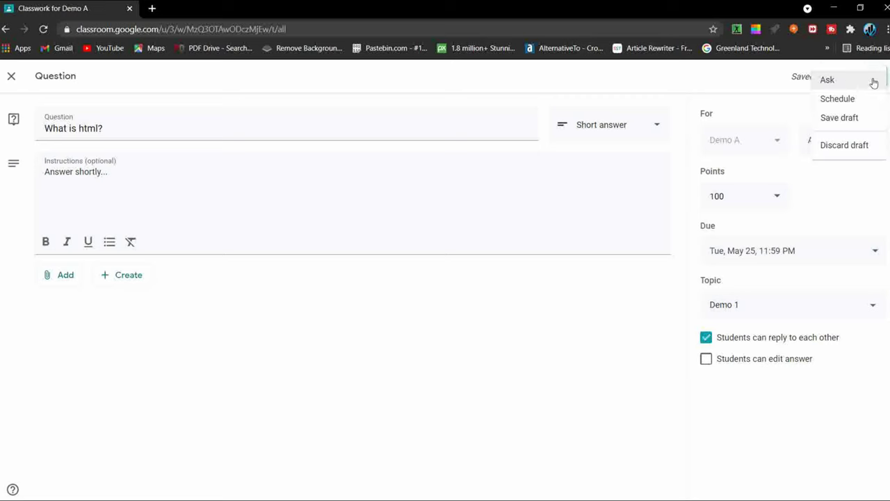
{"action": "left_click", "coordinate": [834, 84]}
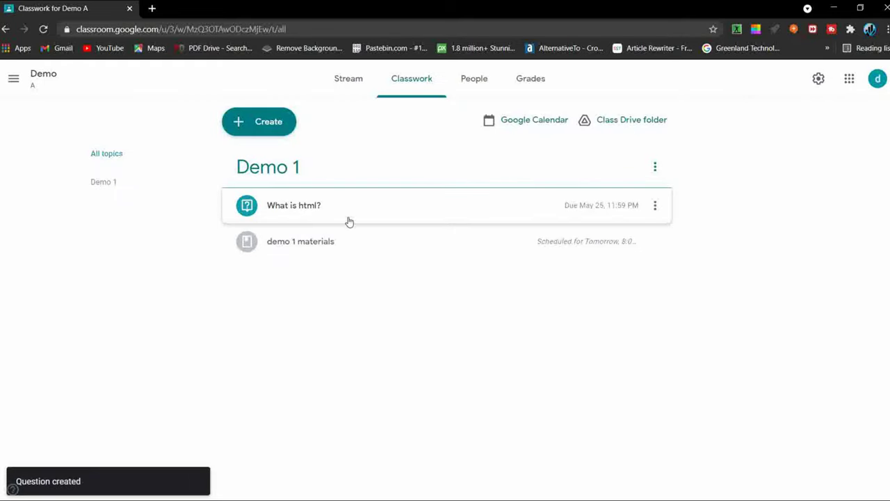
Step: Start a new quiz assignment titled 'demo quiz', dismissing the rubric tip
{"action": "left_click", "coordinate": [256, 131]}
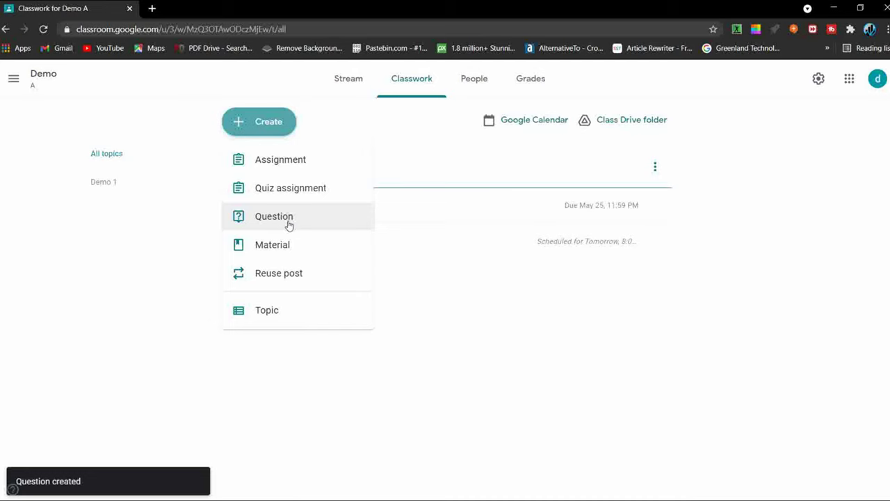
{"action": "left_click", "coordinate": [289, 198]}
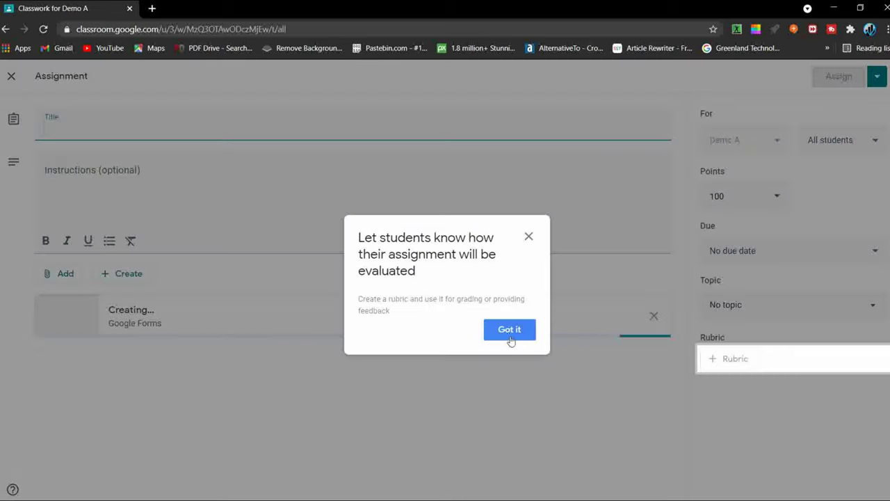
{"action": "left_click", "coordinate": [507, 333]}
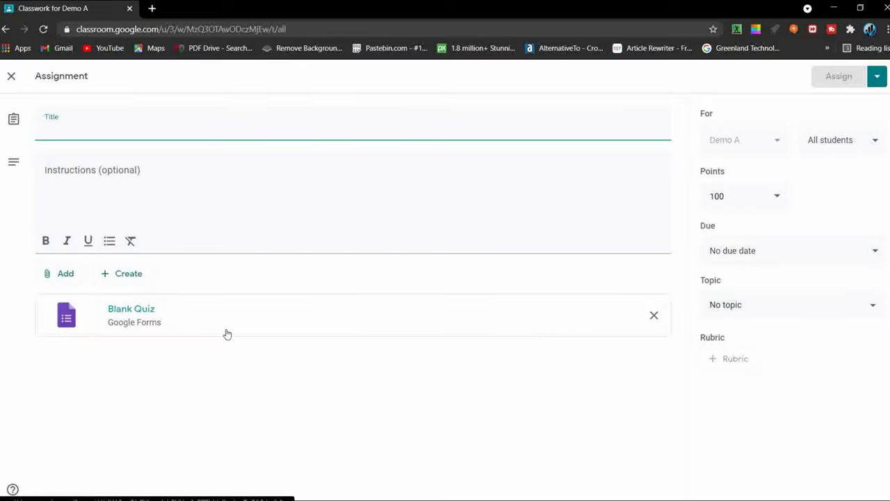
{"action": "type", "text": "dem"}
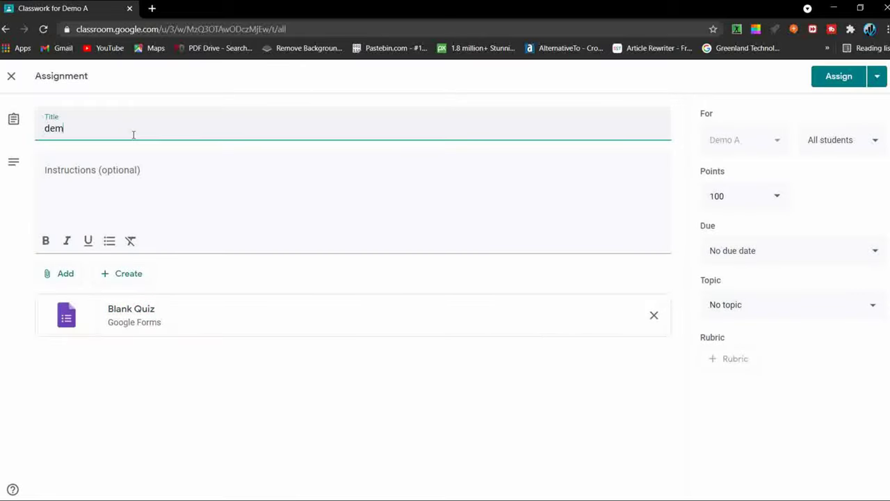
{"action": "type", "text": "o quiz"}
Step: Write the instructions 'complete before given time' for the quiz assignment
{"action": "left_click", "coordinate": [116, 157]}
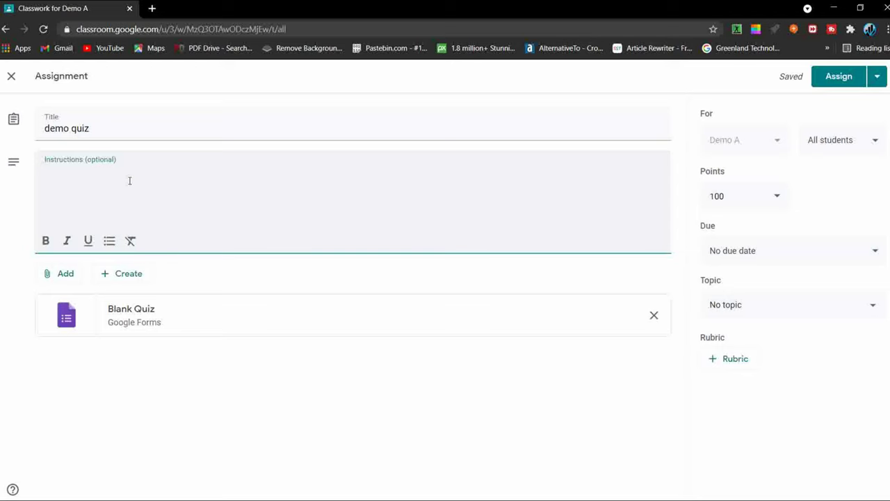
{"action": "type", "text": "complete"}
{"action": "type", "text": "before"}
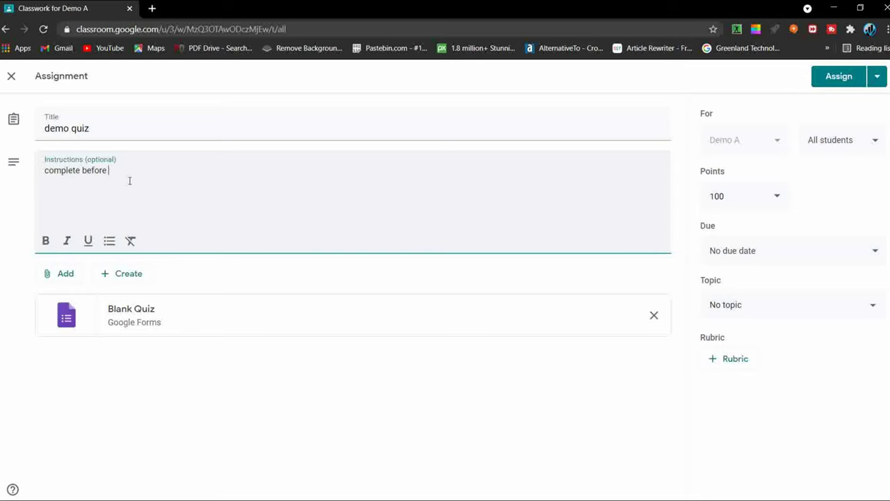
{"action": "type", "text": " d"}
{"action": "key", "text": "BackSpace"}
{"action": "type", "text": "given time"}
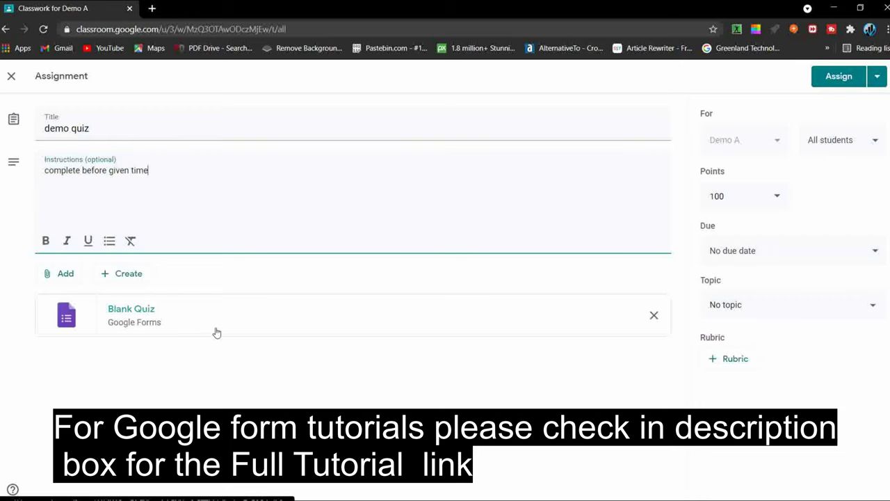
Step: Open the attached Blank Quiz, title it 'Demo Quiz' and describe it 'Attempt all'
{"action": "left_click", "coordinate": [216, 330]}
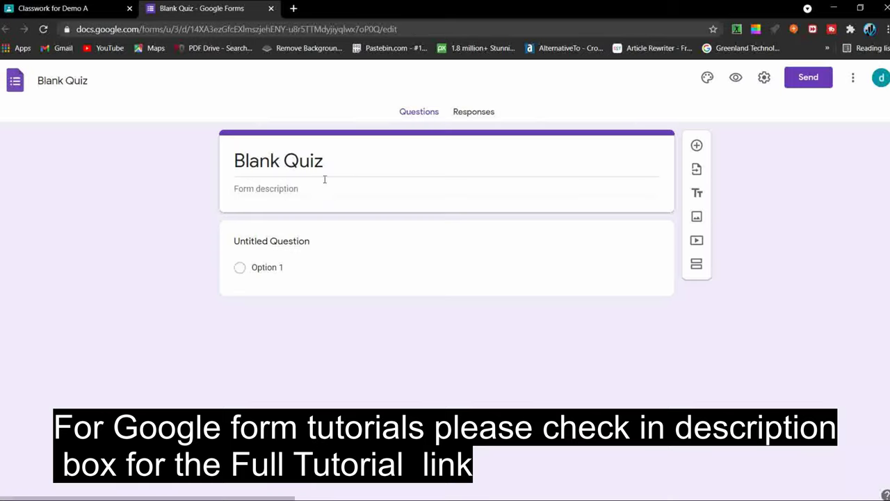
{"action": "left_click", "coordinate": [331, 167]}
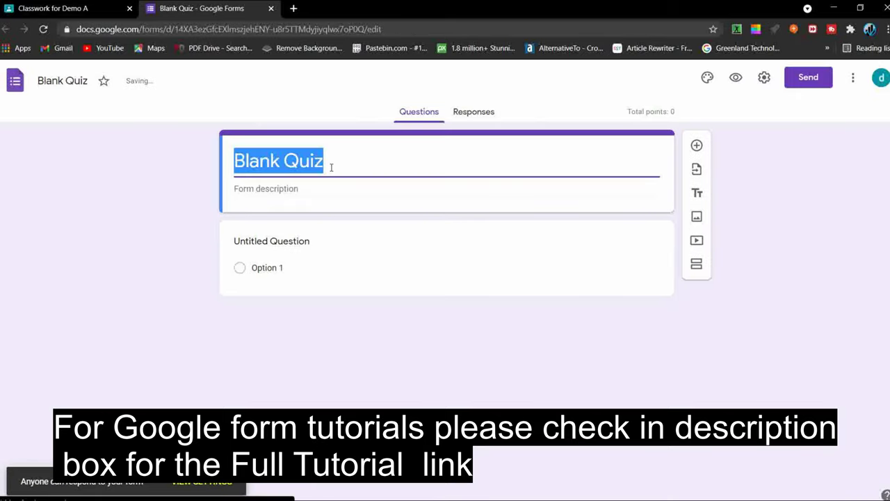
{"action": "type", "text": "De"}
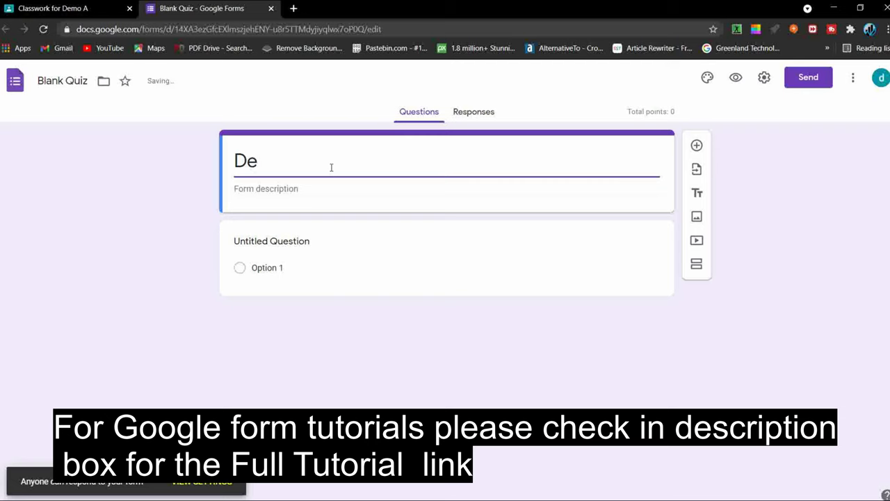
{"action": "type", "text": "mo Quiz"}
{"action": "left_click", "coordinate": [331, 190]}
{"action": "type", "text": "Attempt"}
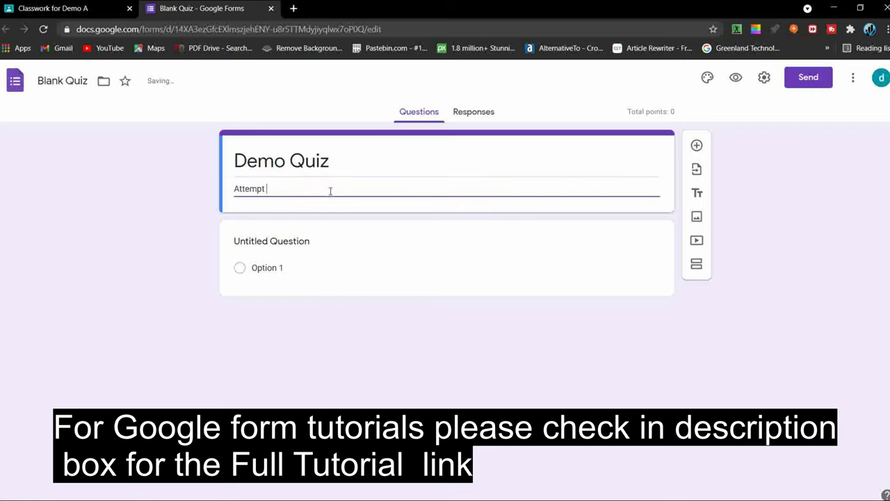
{"action": "type", "text": " Tho"}
{"action": "key", "text": "BackSpace"}
{"action": "key", "text": "BackSpace"}
{"action": "key", "text": "BackSpace"}
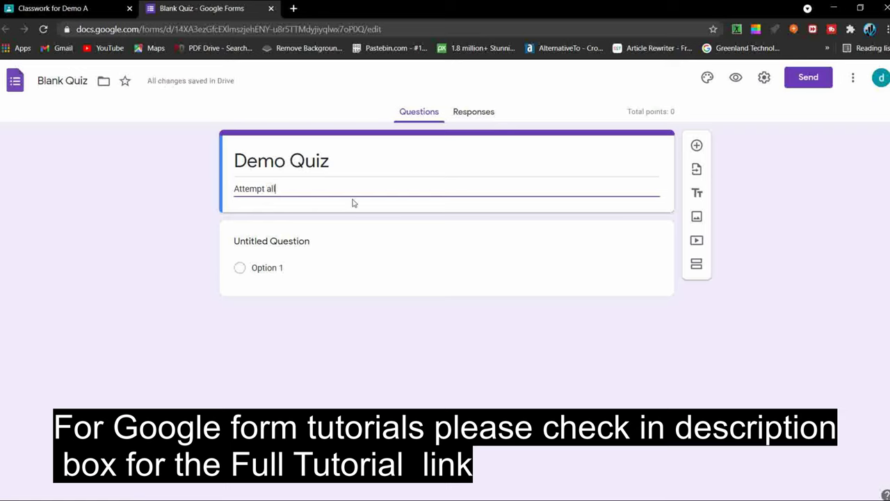
Step: Give the first question the answer options '1' and 'w'
{"action": "left_click", "coordinate": [315, 246]}
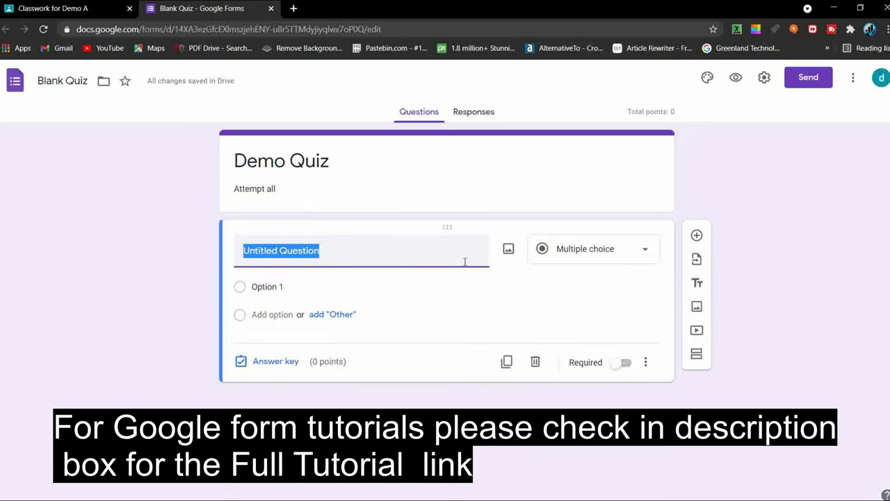
{"action": "left_click", "coordinate": [336, 289]}
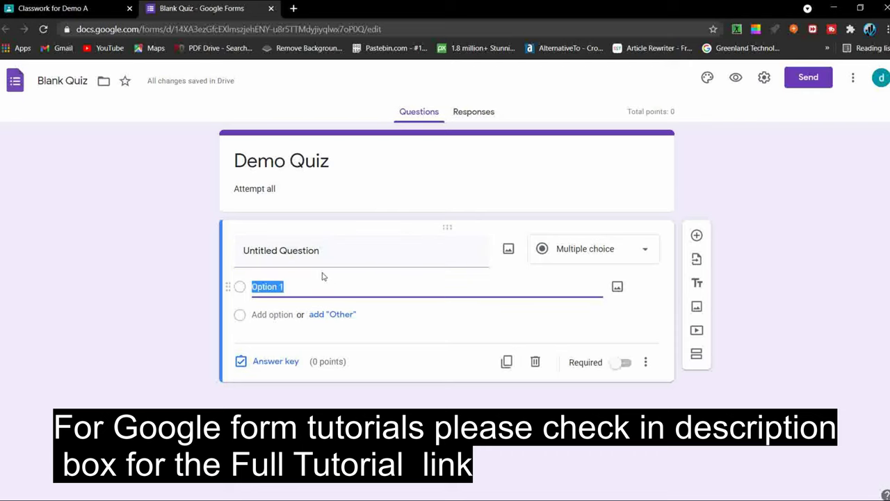
{"action": "type", "text": "1"}
{"action": "left_click", "coordinate": [290, 253]}
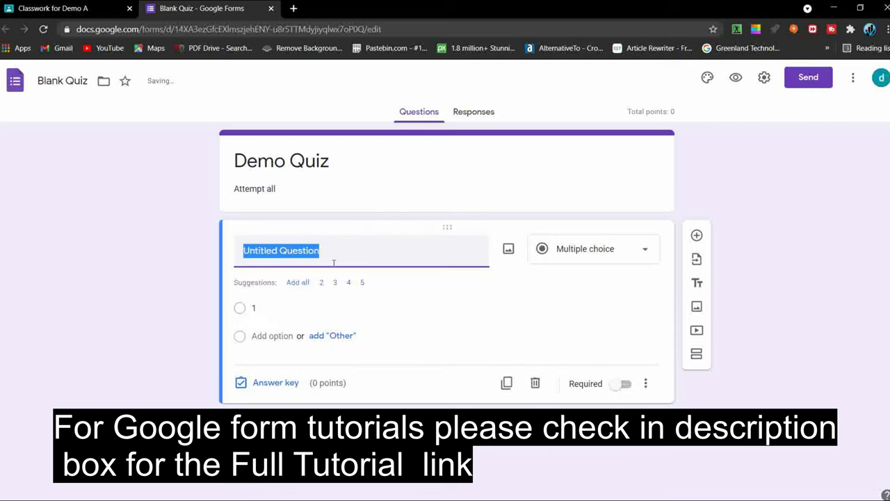
{"action": "left_click", "coordinate": [269, 336]}
{"action": "type", "text": "w"}
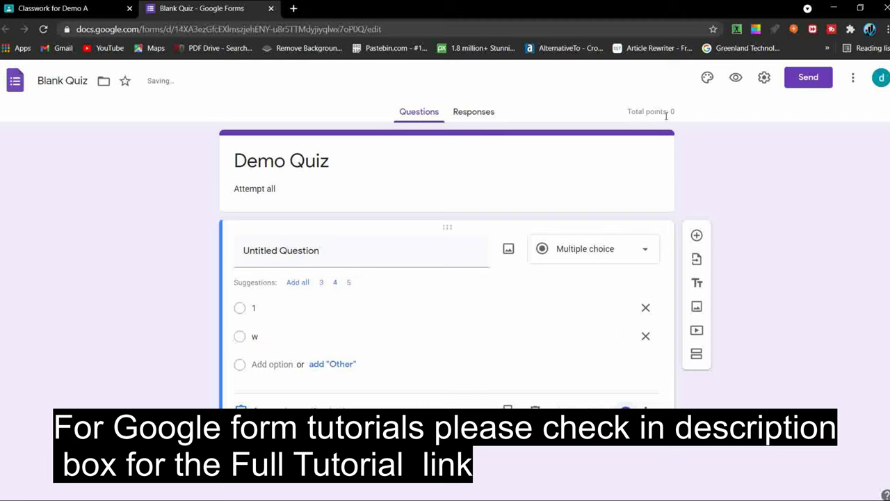
Step: Collect emails, limit to 1 response, show progress bar, hide correct answers, confirmation 'completed in time'
{"action": "left_click", "coordinate": [765, 78]}
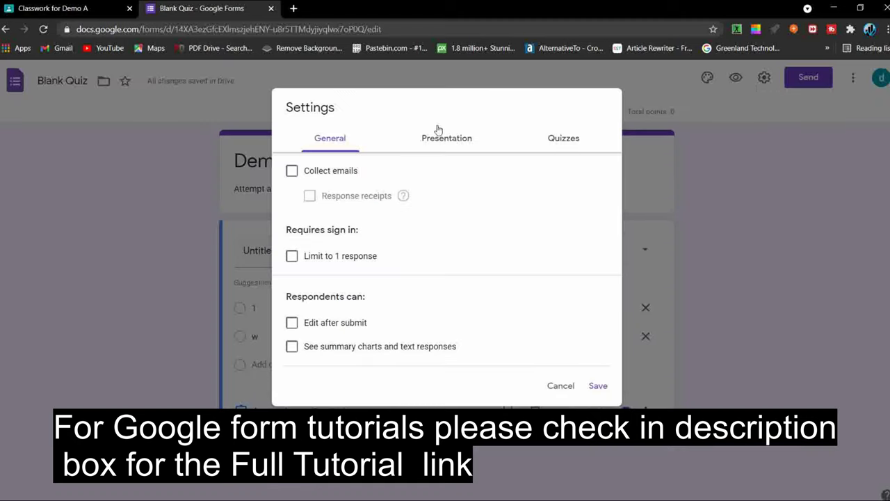
{"action": "left_click", "coordinate": [292, 171]}
{"action": "left_click", "coordinate": [293, 256]}
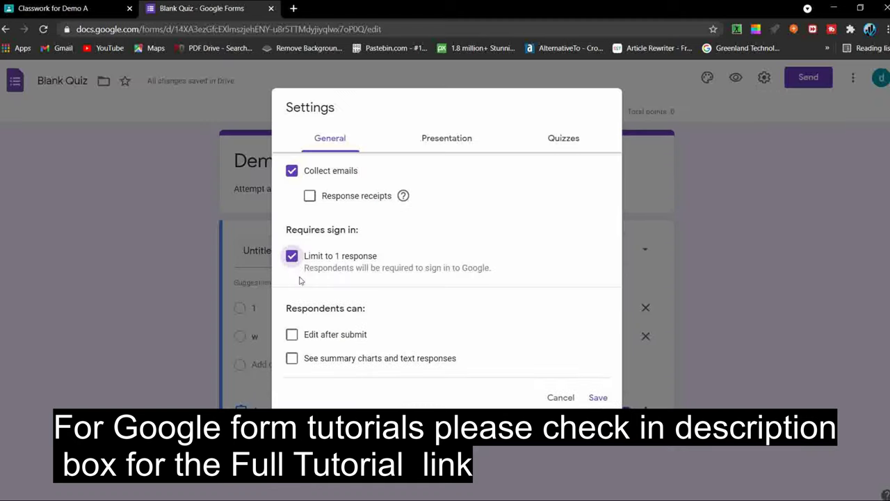
{"action": "left_click", "coordinate": [445, 142]}
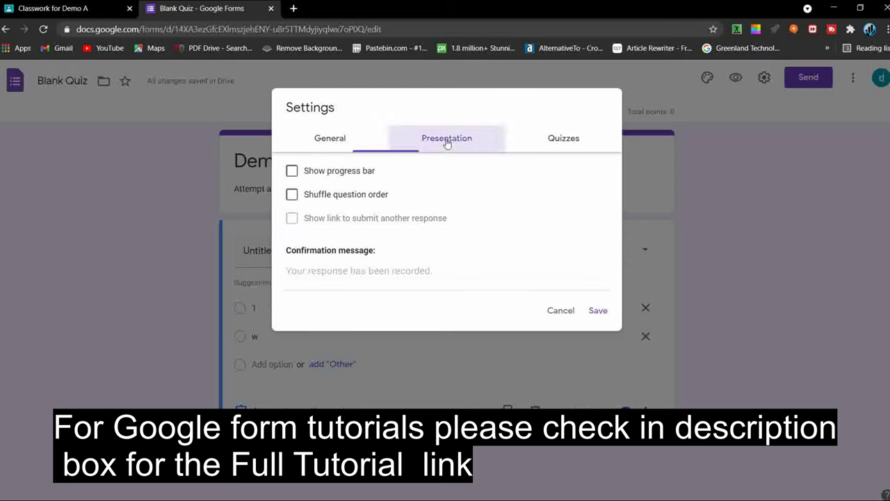
{"action": "left_click", "coordinate": [293, 171]}
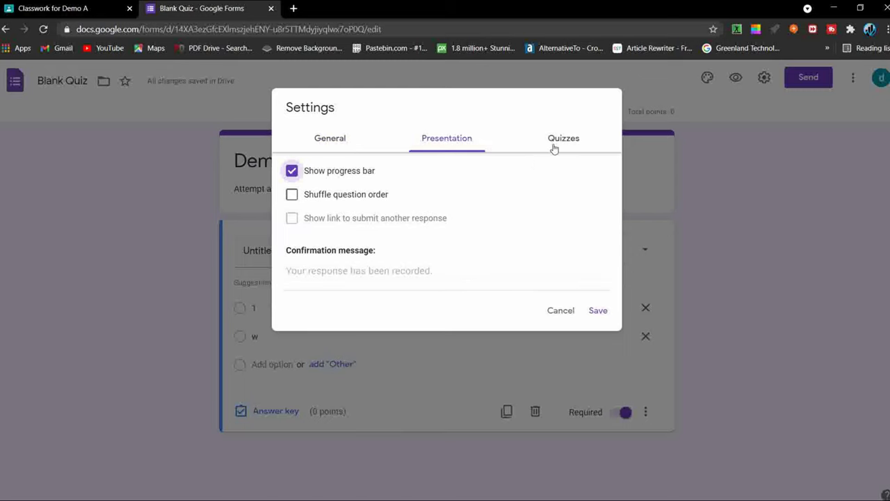
{"action": "left_click", "coordinate": [554, 144]}
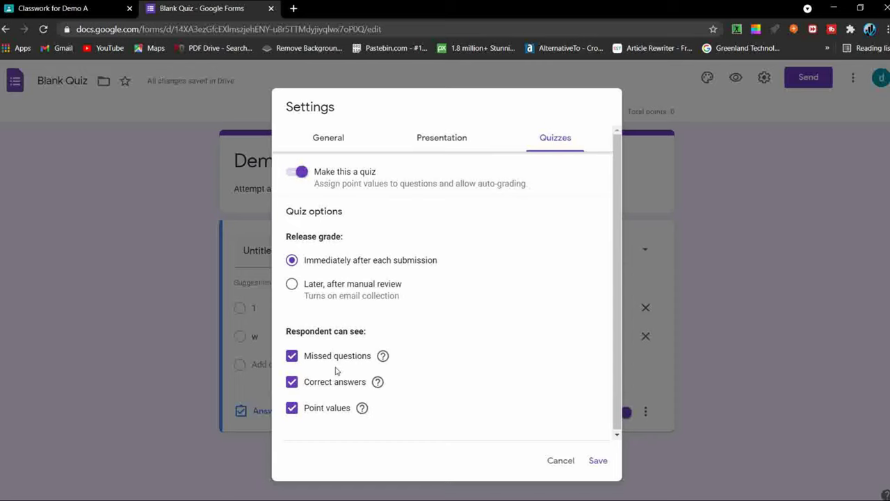
{"action": "left_click", "coordinate": [293, 382]}
{"action": "left_click", "coordinate": [468, 144]}
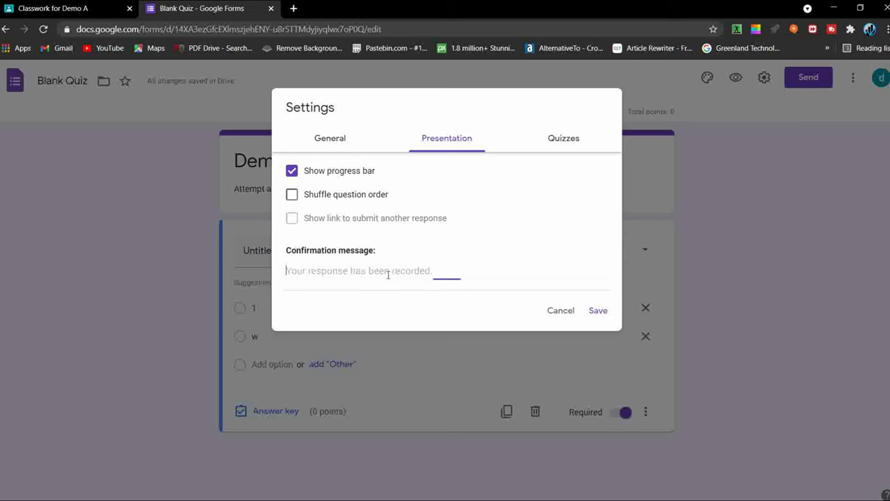
{"action": "type", "text": "d in time"}
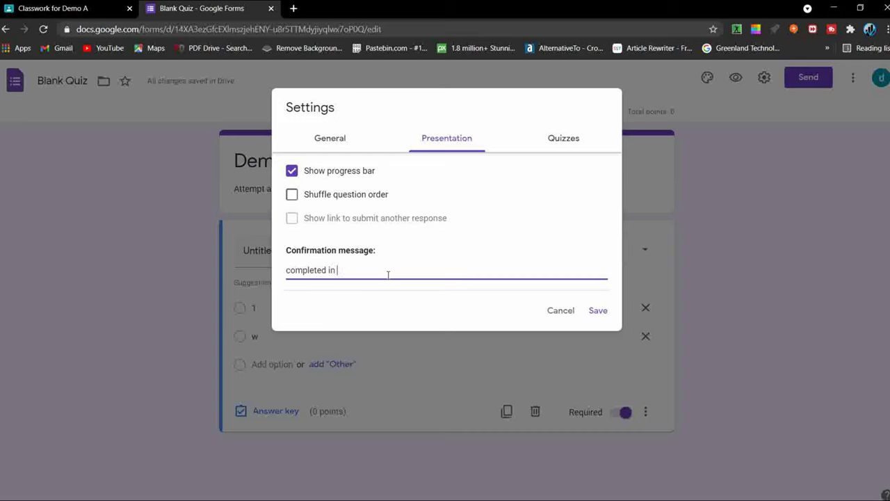
{"action": "left_click", "coordinate": [603, 312]}
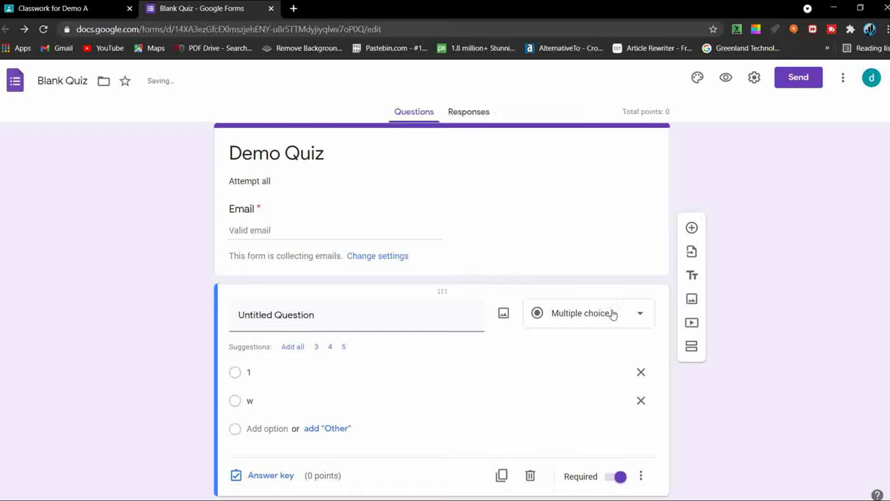
Step: Copy a shortened forms.gle link to Demo Quiz from the Send form dialog
{"action": "left_click", "coordinate": [798, 77]}
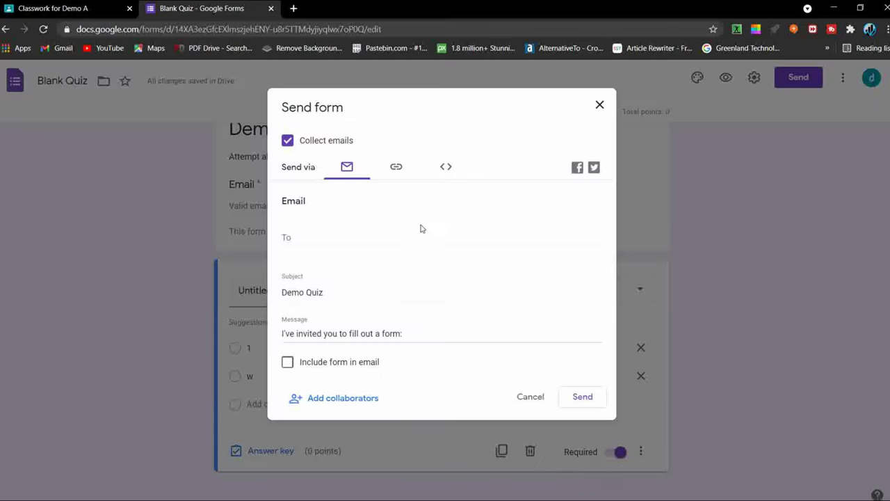
{"action": "left_click", "coordinate": [402, 175]}
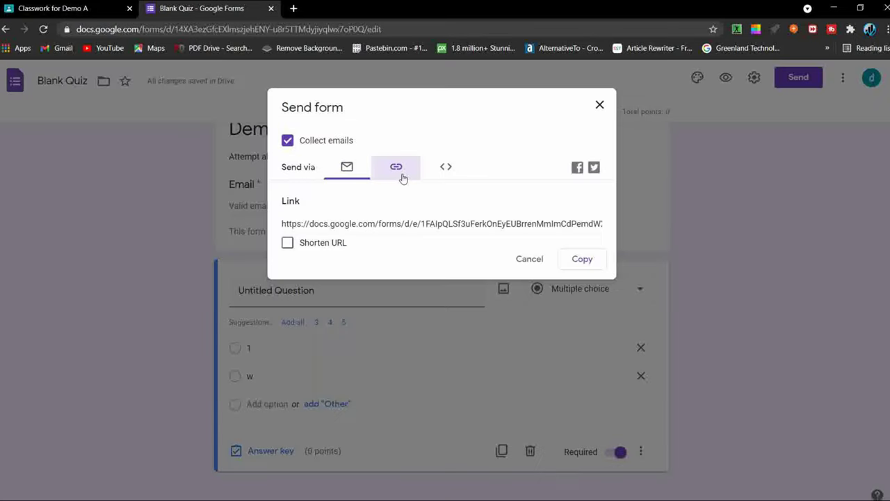
{"action": "left_click", "coordinate": [288, 243]}
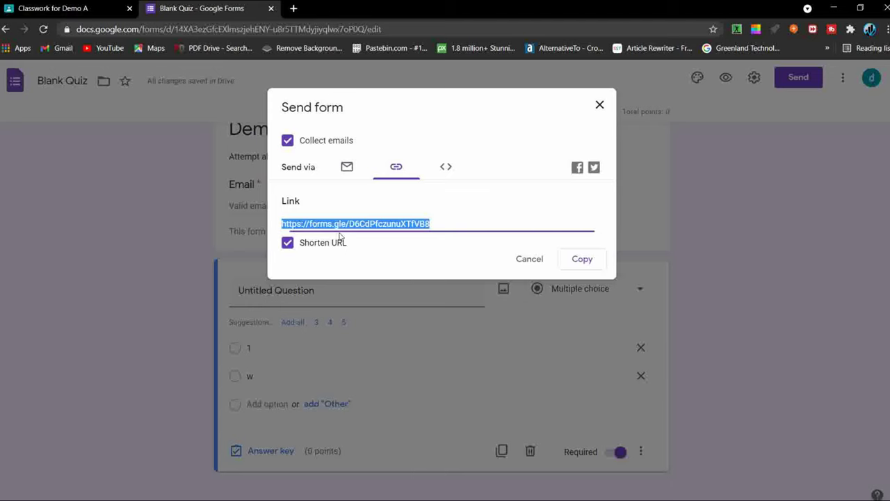
{"action": "left_click", "coordinate": [583, 260]}
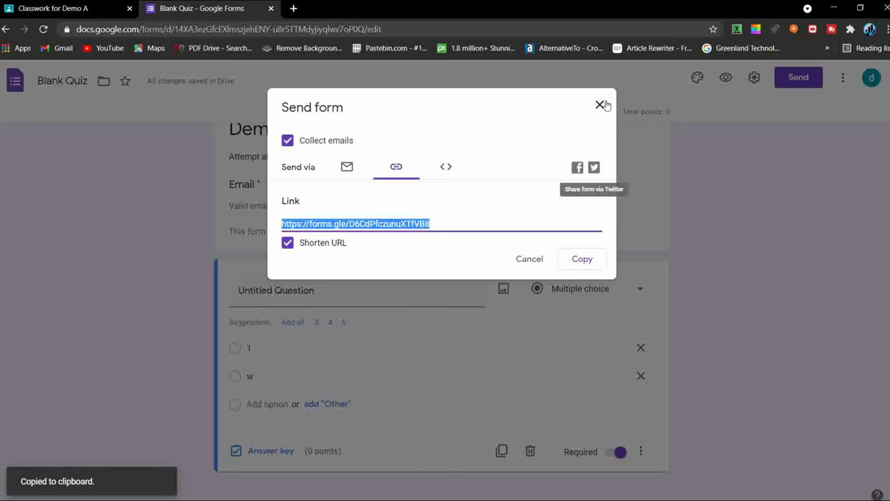
{"action": "left_click", "coordinate": [601, 105]}
Step: Recopy the shortened Demo Quiz link and go back to the Classroom assignment draft
{"action": "left_click", "coordinate": [86, 5]}
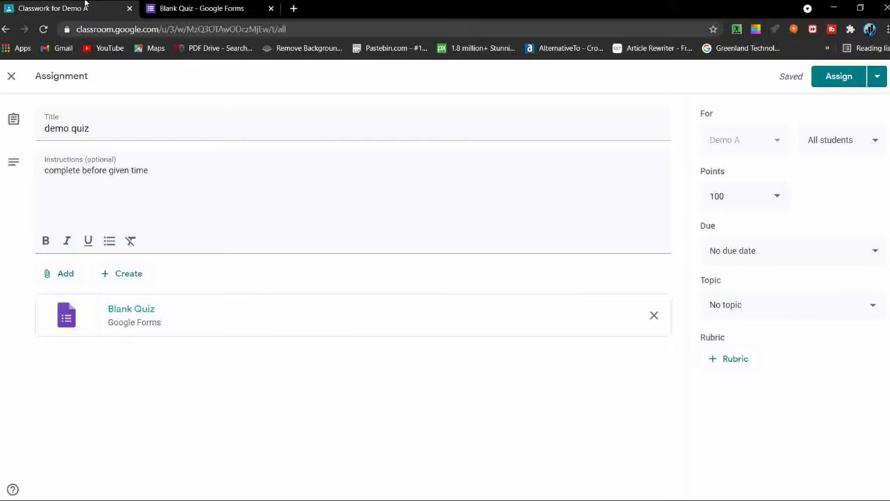
{"action": "left_click", "coordinate": [876, 86]}
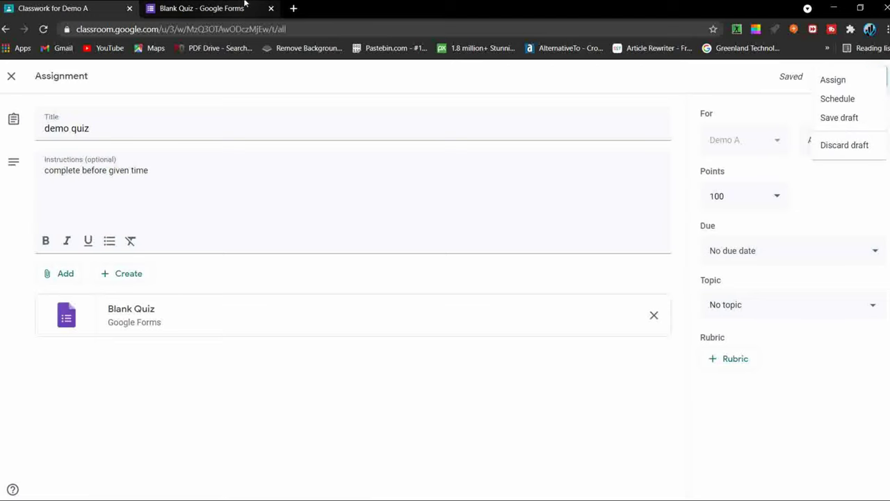
{"action": "left_click", "coordinate": [245, 4]}
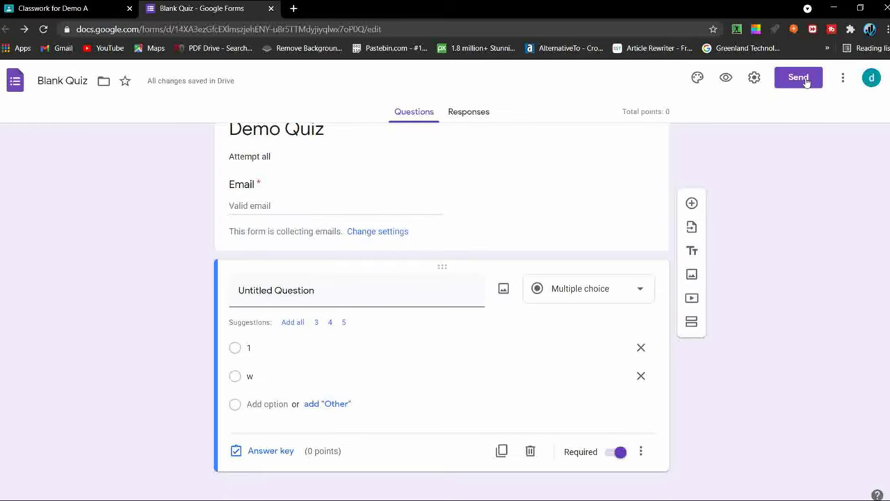
{"action": "left_click", "coordinate": [798, 77]}
{"action": "left_click", "coordinate": [421, 171]}
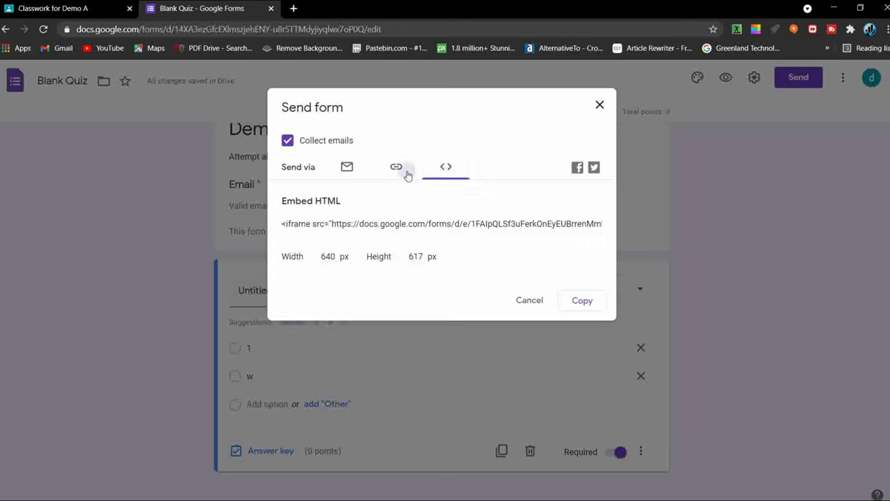
{"action": "left_click", "coordinate": [400, 171]}
{"action": "left_click", "coordinate": [288, 242]}
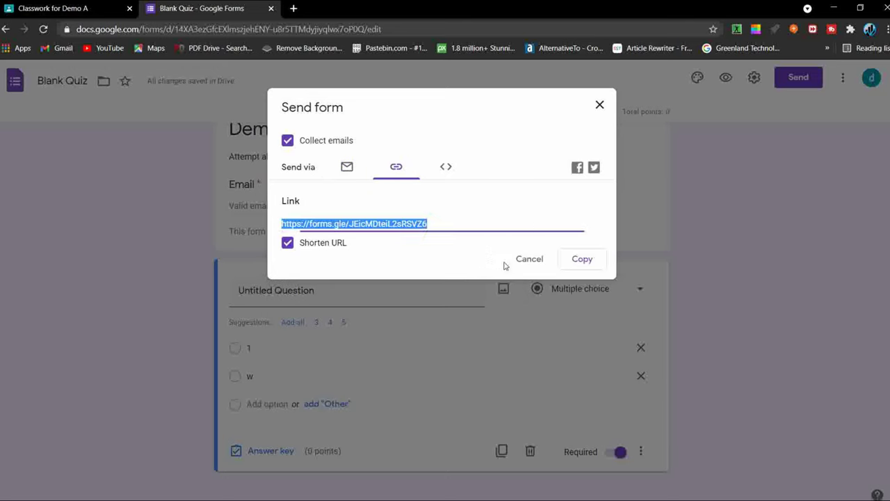
{"action": "left_click", "coordinate": [579, 260]}
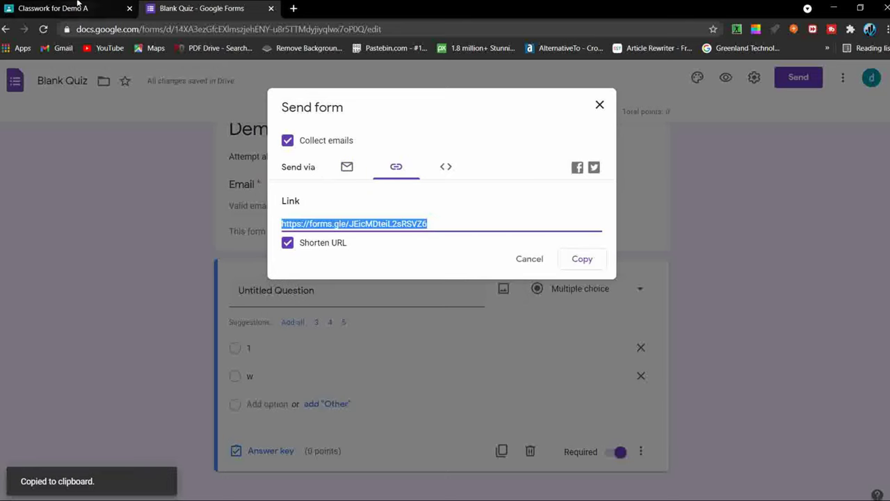
{"action": "left_click", "coordinate": [78, 7]}
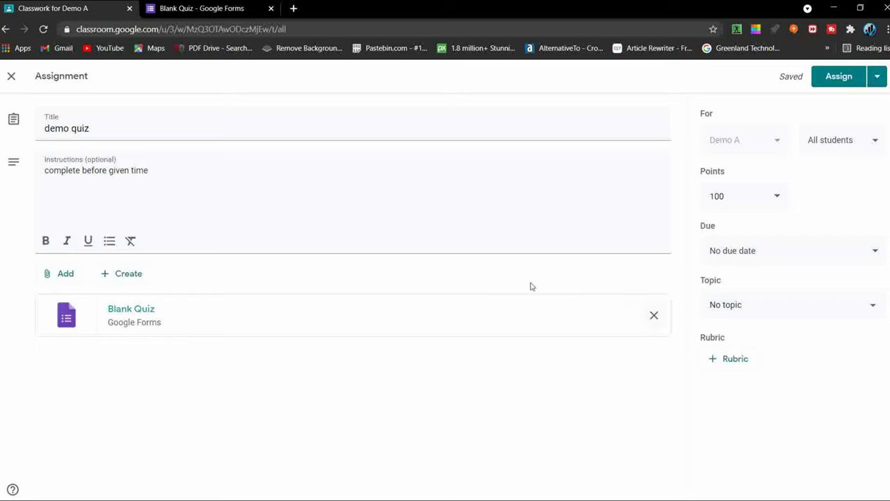
Step: Replace the Blank Quiz attachment with a link to the copied Demo Quiz URL
{"action": "left_click", "coordinate": [654, 315]}
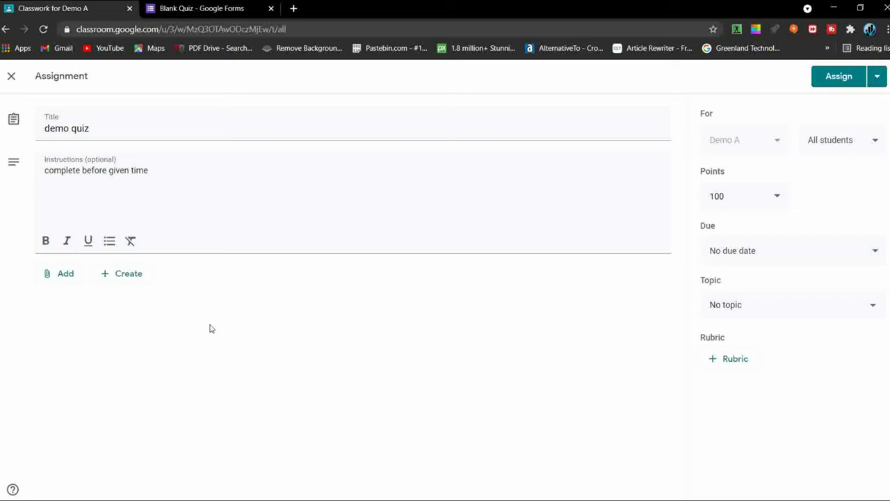
{"action": "left_click", "coordinate": [54, 274]}
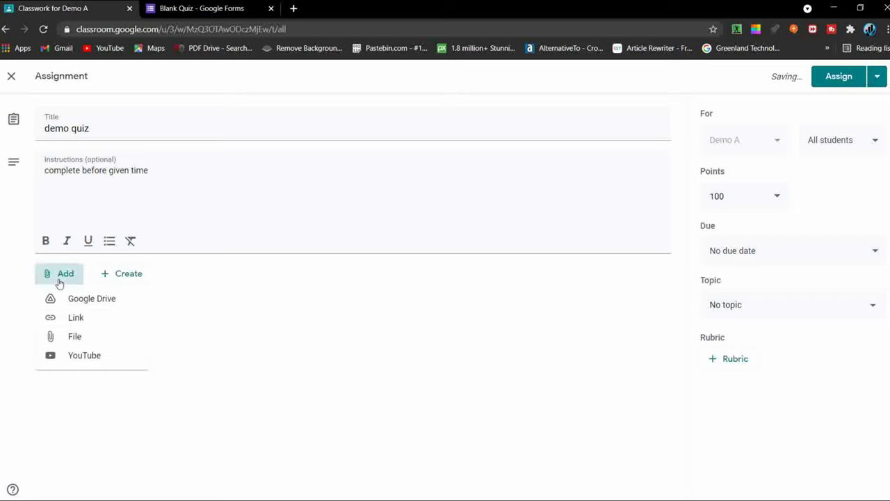
{"action": "left_click", "coordinate": [75, 317]}
{"action": "key", "text": "ctrl+v"}
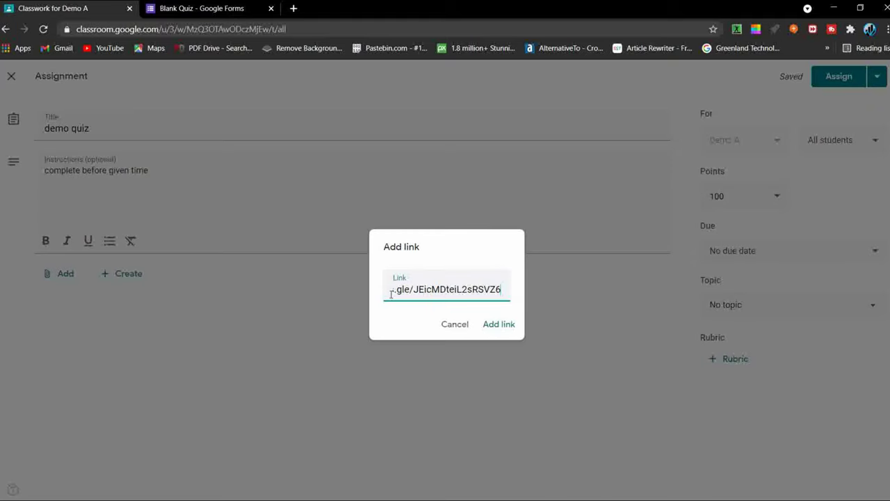
{"action": "left_click", "coordinate": [501, 325]}
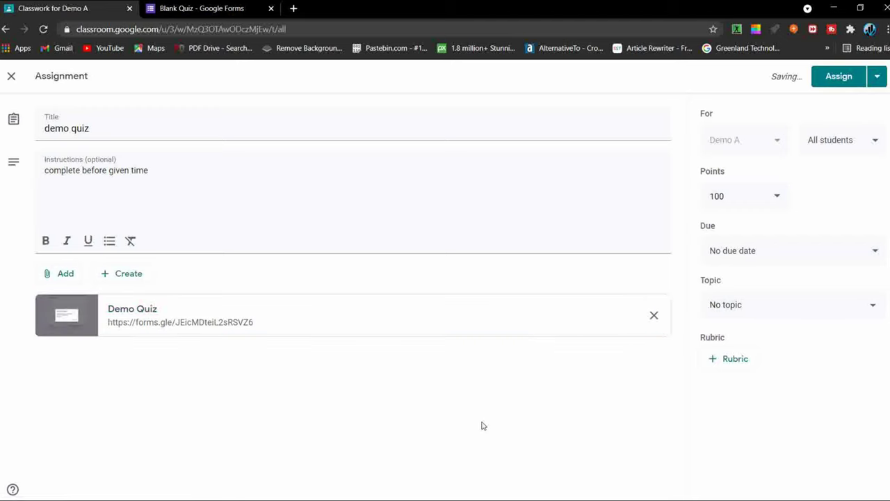
Step: Set the due date to May 25, 11:59 PM and the topic to Demo 1
{"action": "left_click", "coordinate": [755, 255]}
{"action": "left_click", "coordinate": [765, 304]}
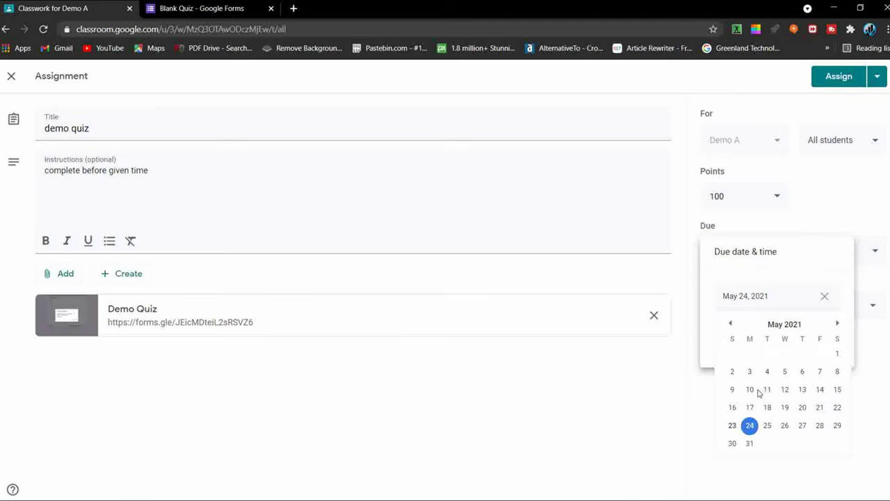
{"action": "left_click", "coordinate": [767, 425]}
{"action": "left_click", "coordinate": [781, 343]}
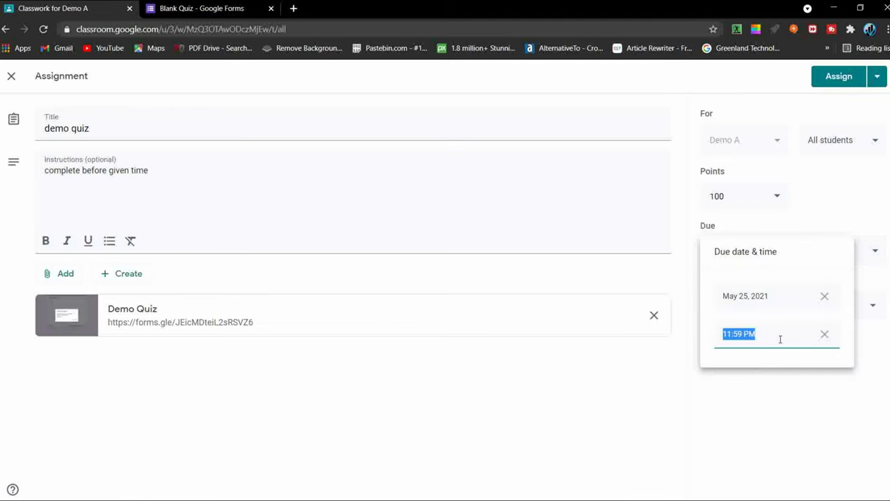
{"action": "left_click", "coordinate": [786, 404]}
{"action": "left_click", "coordinate": [789, 302]}
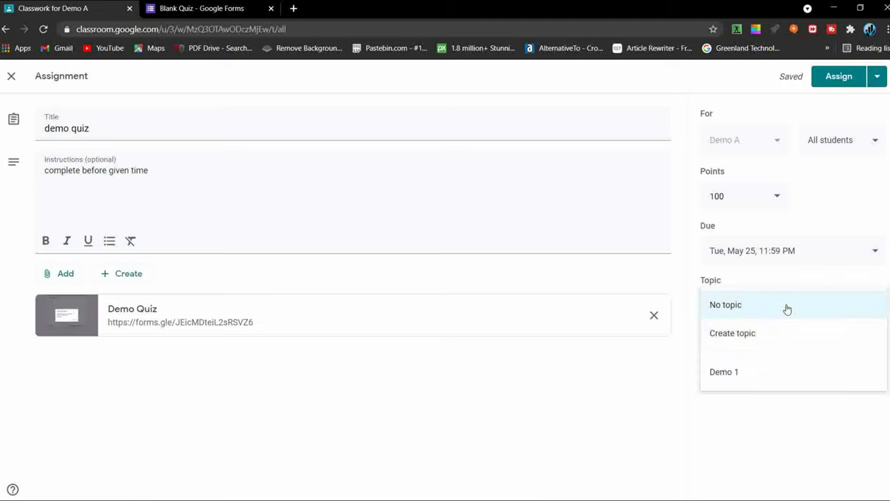
{"action": "left_click", "coordinate": [780, 377]}
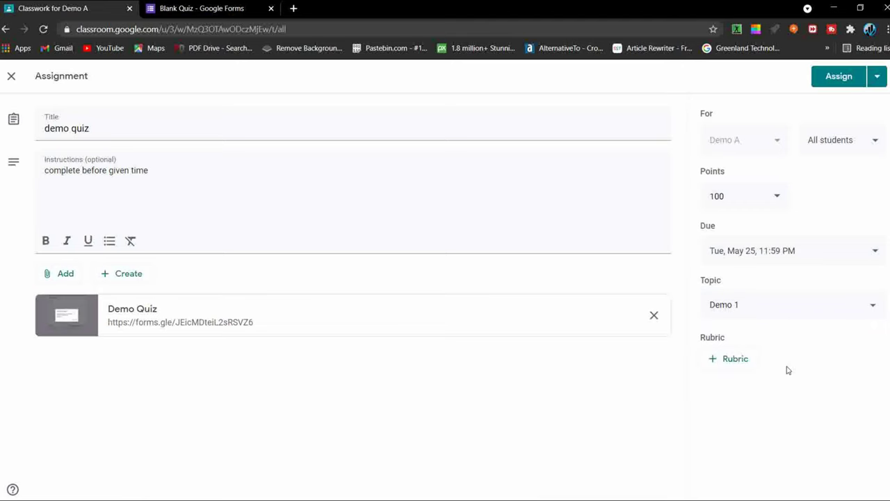
{"action": "left_click", "coordinate": [778, 201]}
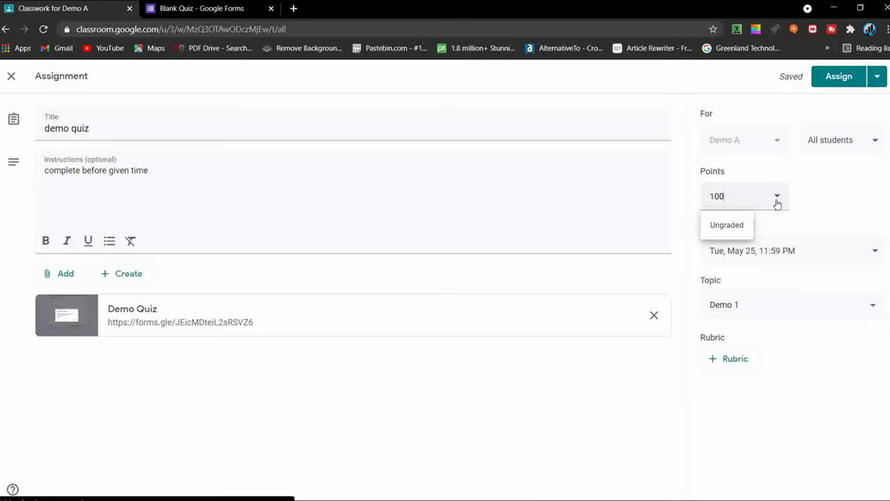
{"action": "left_click", "coordinate": [742, 362]}
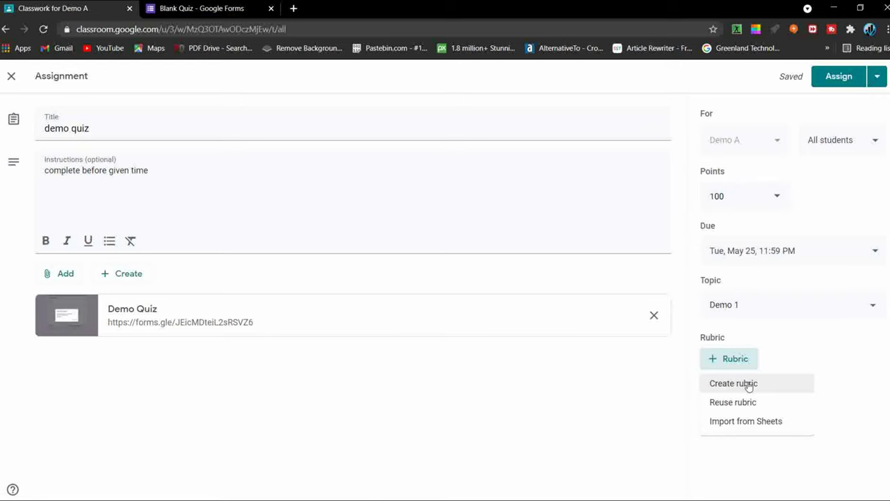
Step: Schedule the demo quiz assignment to post on May 24, 2021 at 8:00 AM
{"action": "left_click", "coordinate": [753, 438]}
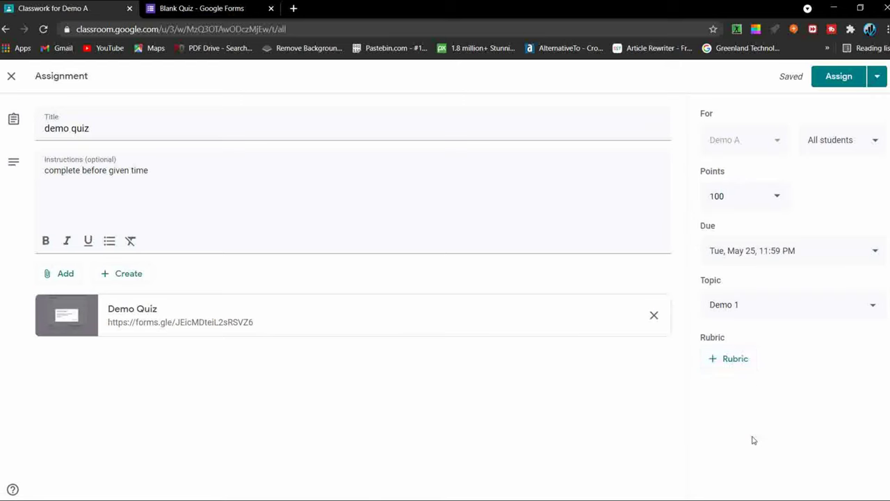
{"action": "left_click", "coordinate": [878, 85]}
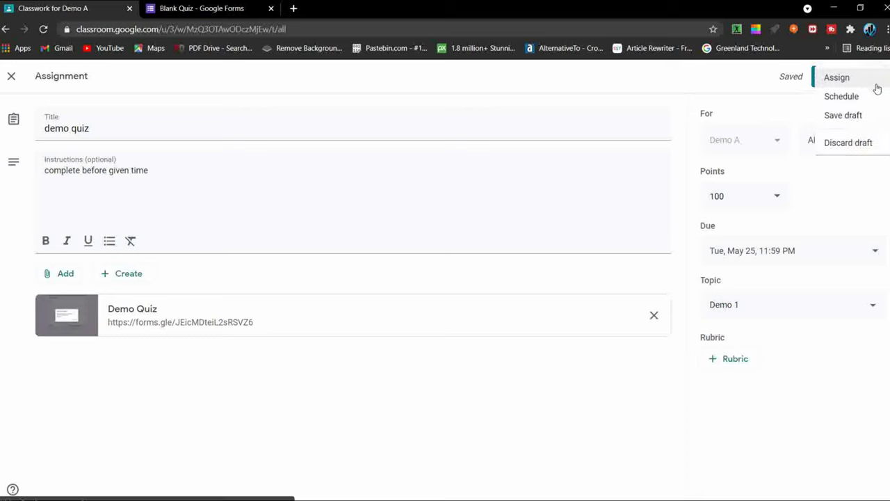
{"action": "left_click", "coordinate": [840, 98]}
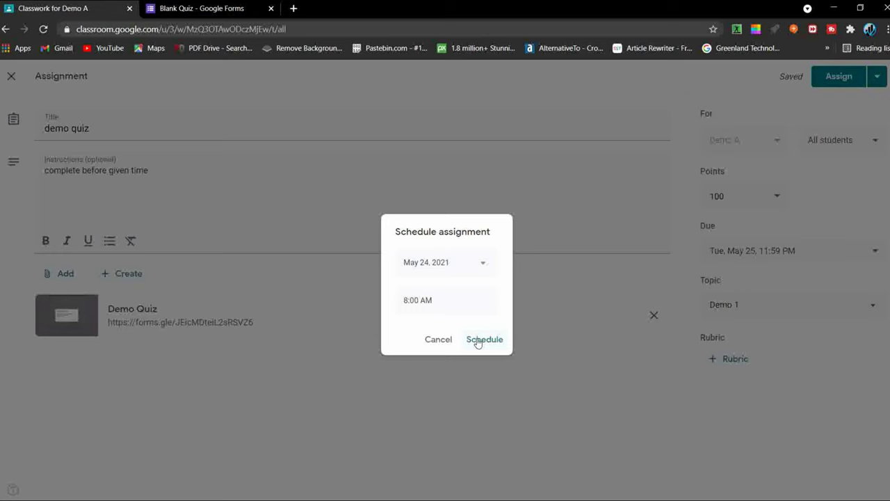
{"action": "left_click", "coordinate": [478, 341]}
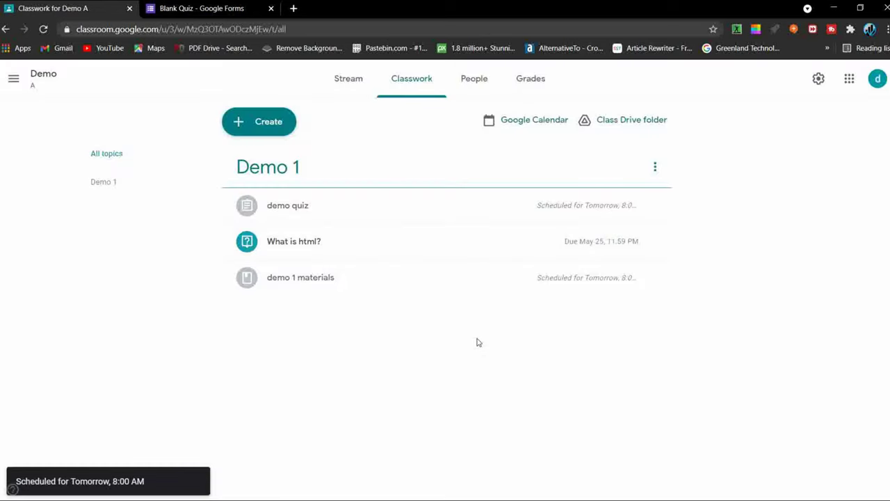
{"action": "left_click", "coordinate": [270, 122]}
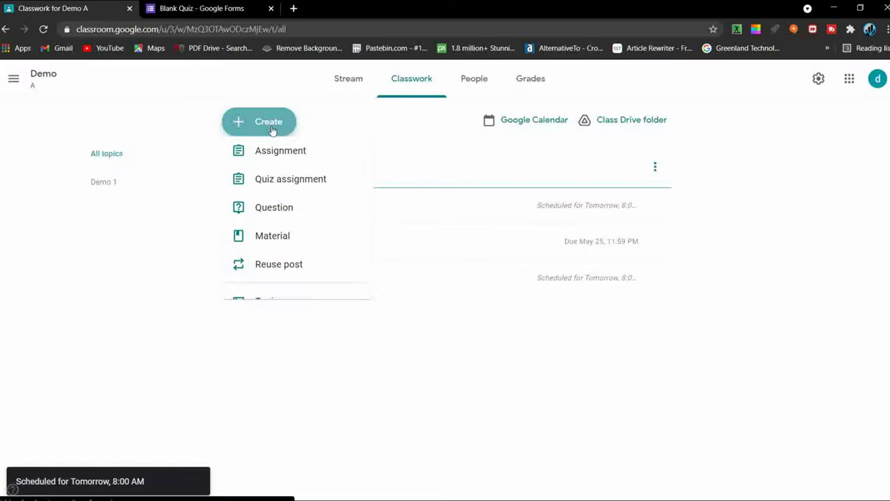
Step: Draft a 'Demo assignment' assignment whose instructions read 'Find your pdf attachment below'
{"action": "left_click", "coordinate": [289, 167]}
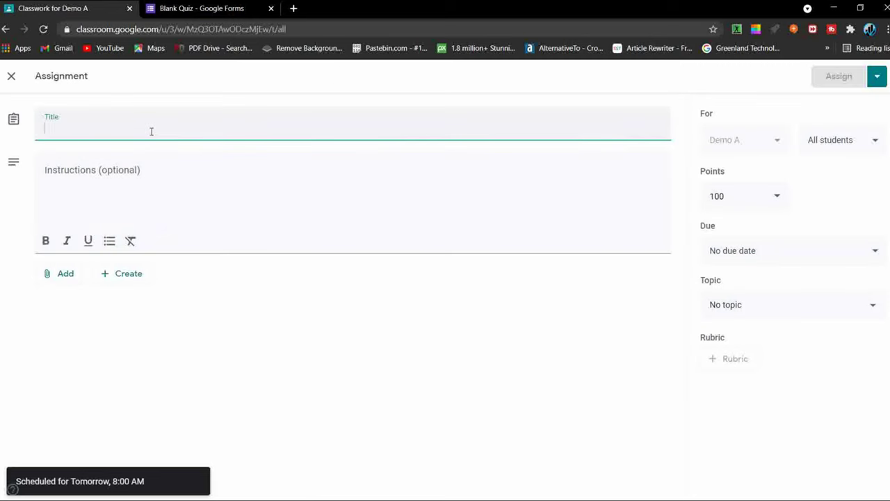
{"action": "type", "text": "Demo"}
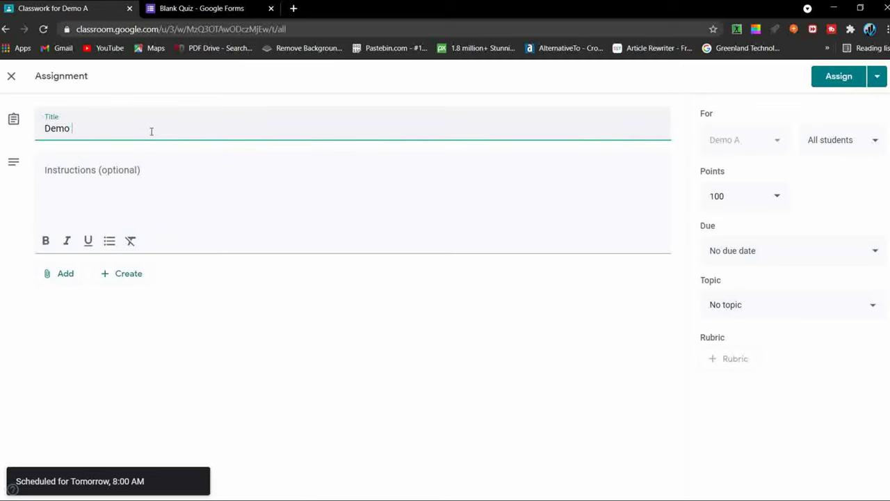
{"action": "type", "text": " assignment"}
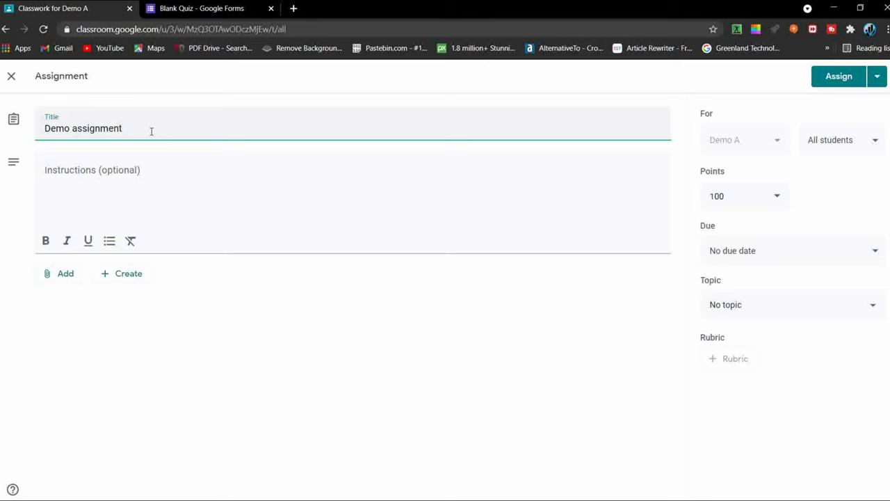
{"action": "left_click", "coordinate": [123, 188]}
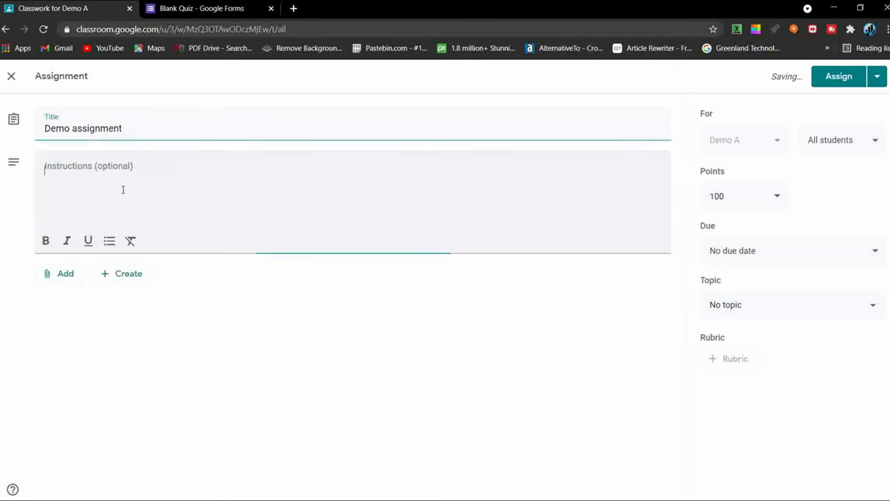
{"action": "type", "text": "do "}
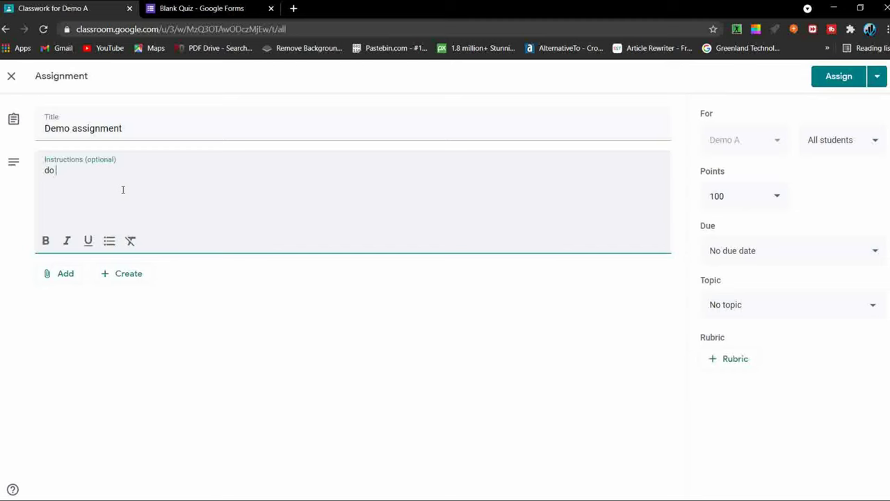
{"action": "type", "text": "your own"}
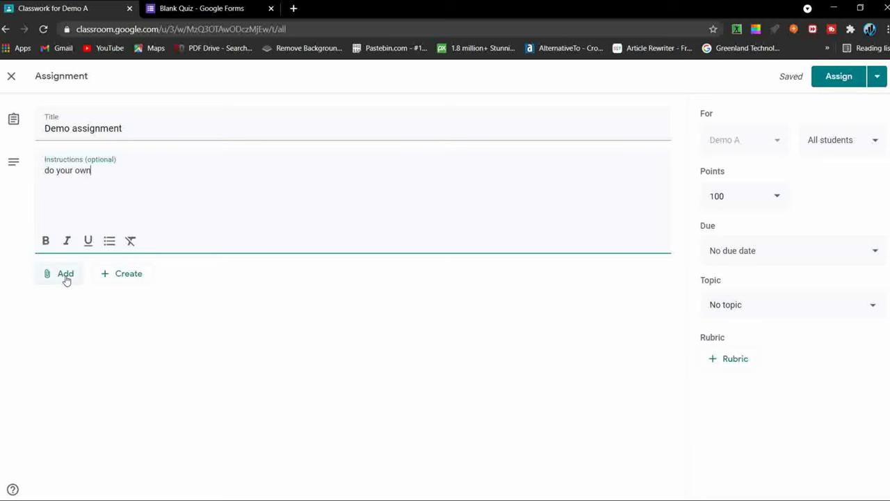
{"action": "key", "text": "BackSpace"}
{"action": "key", "text": "BackSpace"}
{"action": "key", "text": "BackSpace"}
{"action": "key", "text": "BackSpace"}
{"action": "key", "text": "BackSpace"}
{"action": "key", "text": "BackSpace"}
{"action": "key", "text": "BackSpace"}
{"action": "key", "text": "BackSpace"}
{"action": "key", "text": "BackSpace"}
{"action": "key", "text": "BackSpace"}
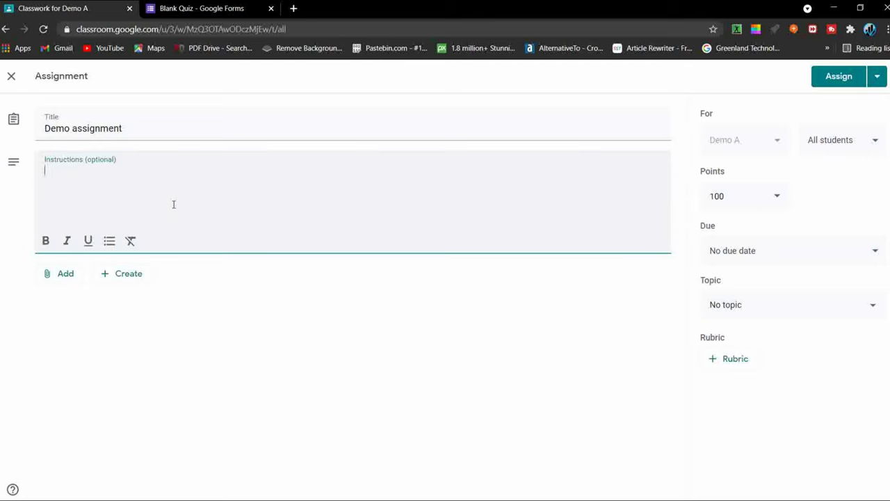
{"action": "type", "text": "Find your pd"}
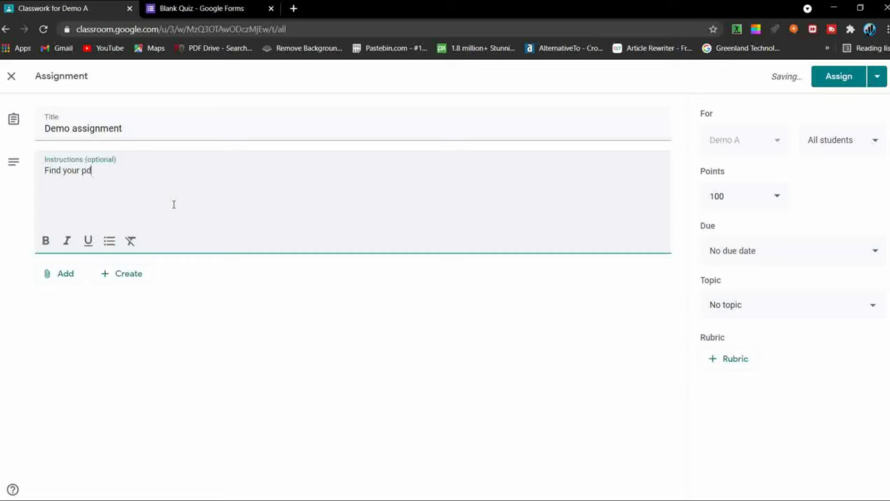
{"action": "type", "text": "f attachment below"}
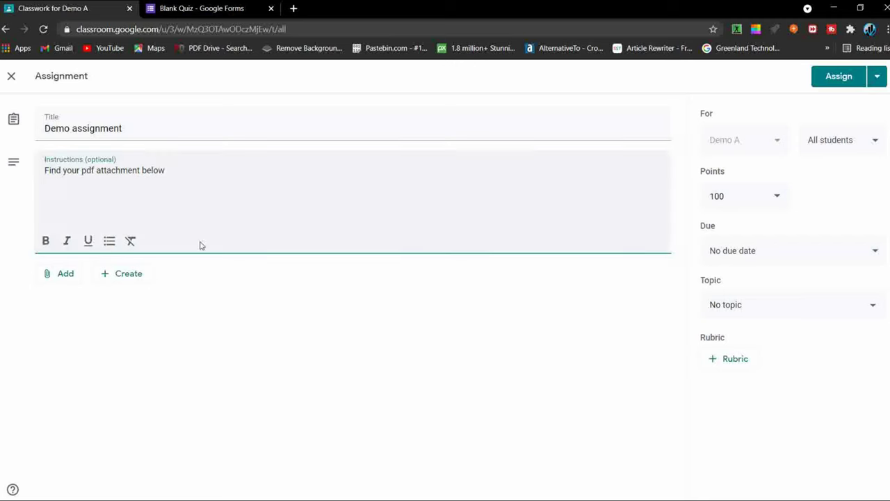
{"action": "left_click", "coordinate": [58, 278]}
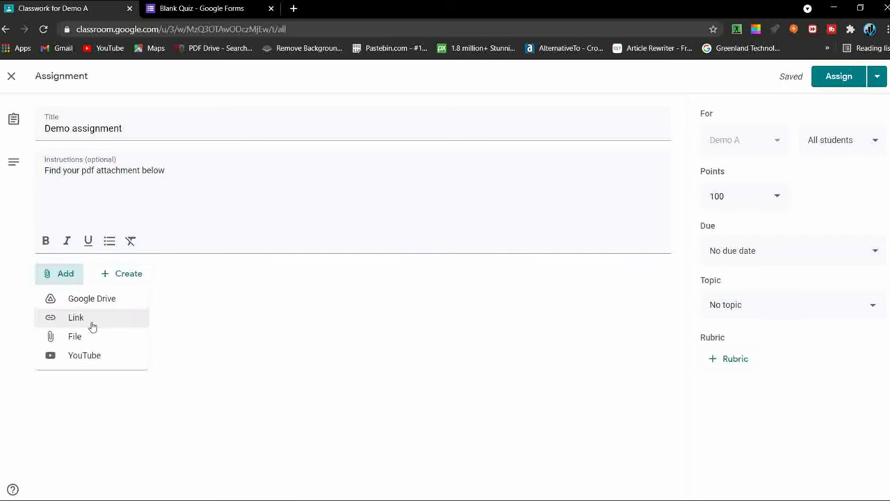
Step: Upload civil engg formulas.pdf from Downloads as an attachment to the Demo assignment
{"action": "left_click", "coordinate": [103, 345]}
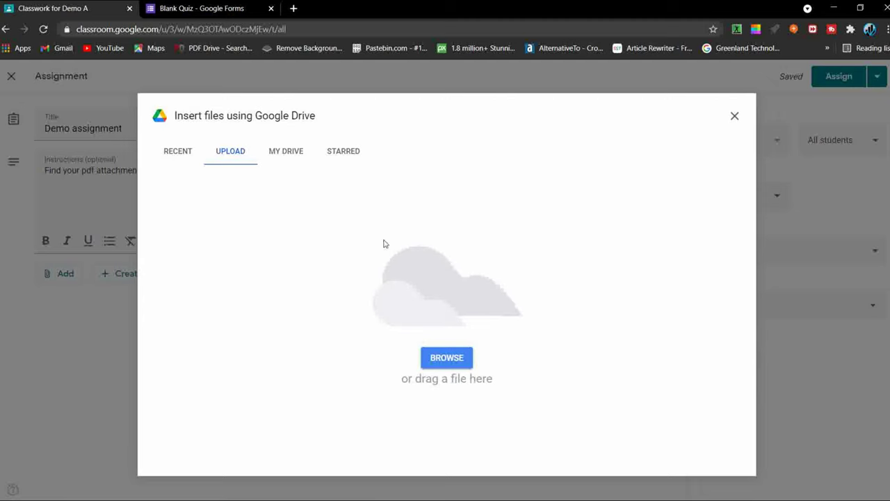
{"action": "left_click", "coordinate": [462, 358]}
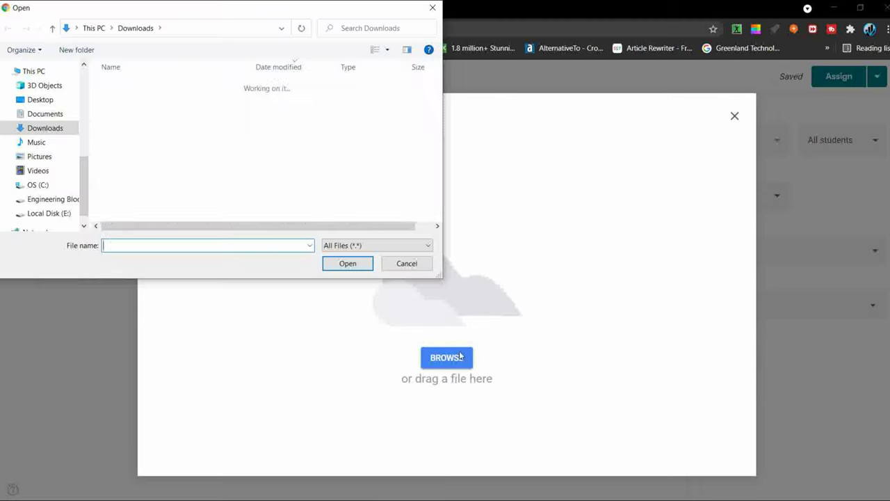
{"action": "scroll", "coordinate": [153, 139], "scroll_direction": "down", "scroll_amount": 5}
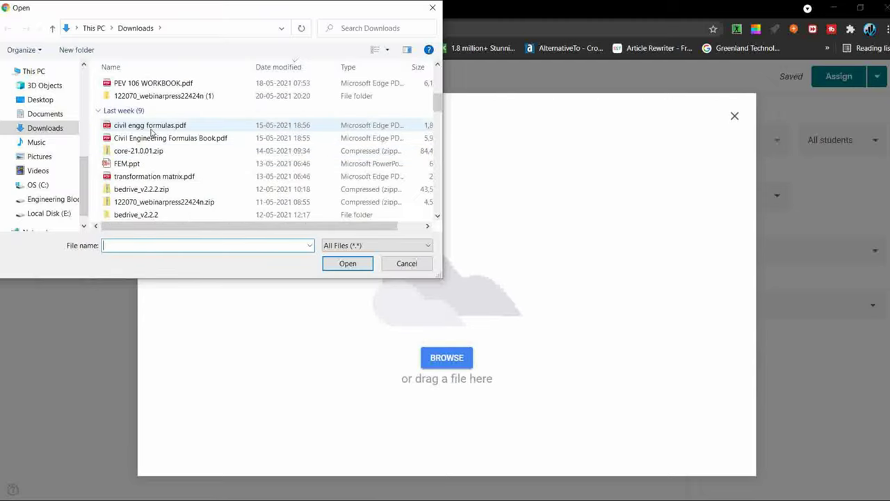
{"action": "left_click", "coordinate": [151, 127]}
{"action": "left_click", "coordinate": [348, 264]}
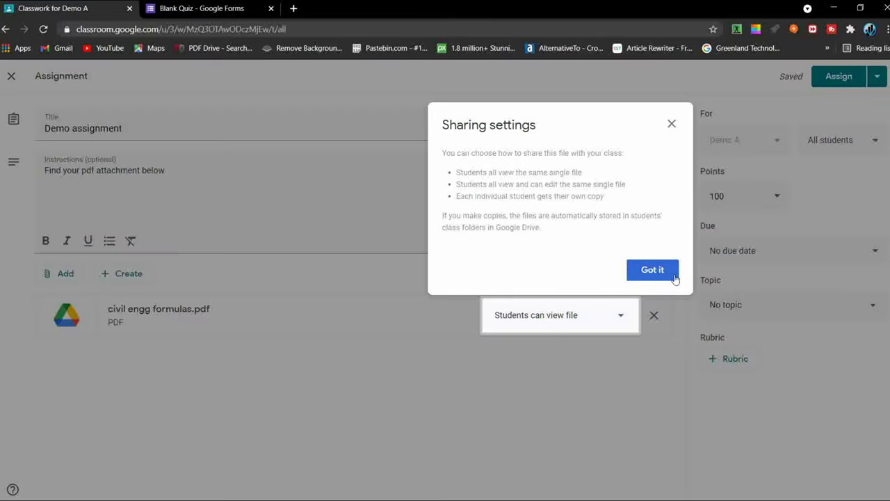
Step: Set the PDF attachment's sharing to Make a copy for each student
{"action": "left_click", "coordinate": [674, 276]}
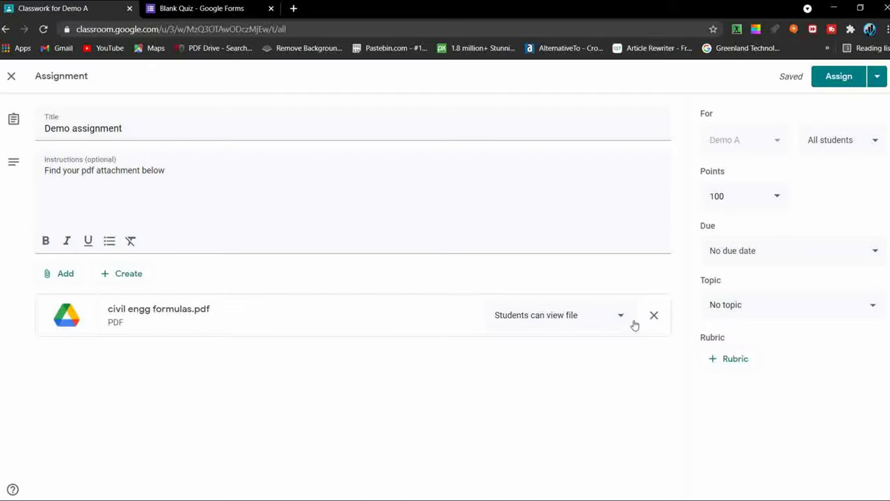
{"action": "left_click", "coordinate": [634, 326]}
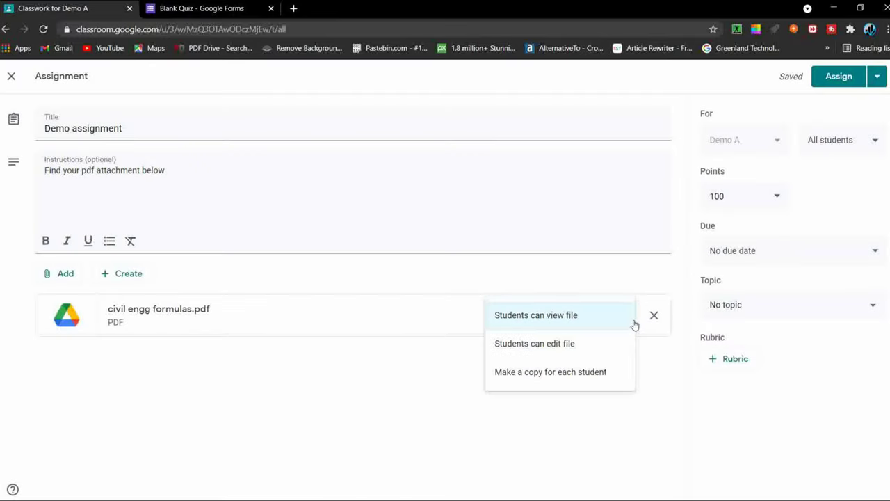
{"action": "left_click", "coordinate": [522, 373]}
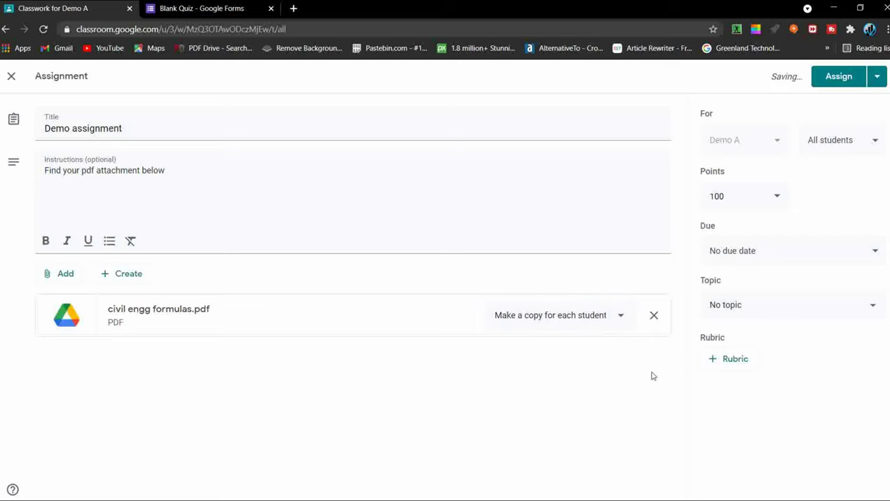
Step: Schedule the Demo assignment for May 24, 2021 at 8:00 AM and return to Classwork
{"action": "left_click", "coordinate": [881, 84]}
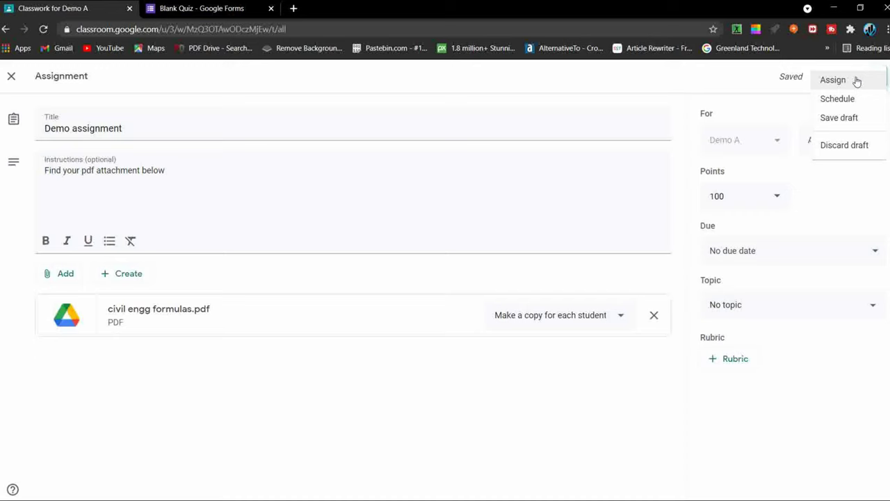
{"action": "left_click", "coordinate": [849, 99]}
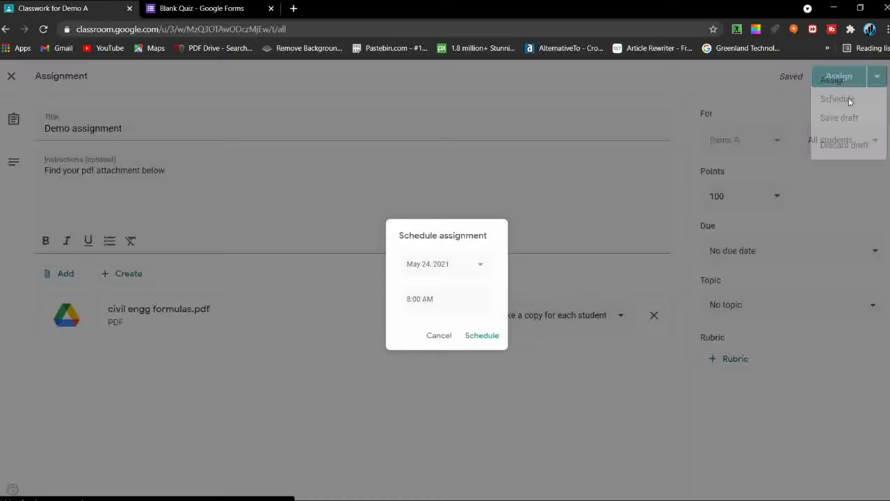
{"action": "left_click", "coordinate": [490, 345]}
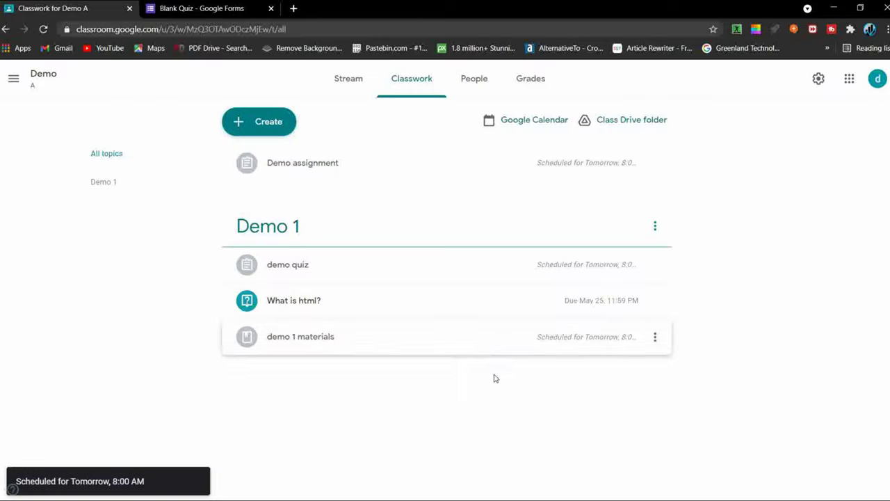
{"action": "left_click", "coordinate": [473, 82]}
{"action": "left_click", "coordinate": [390, 92]}
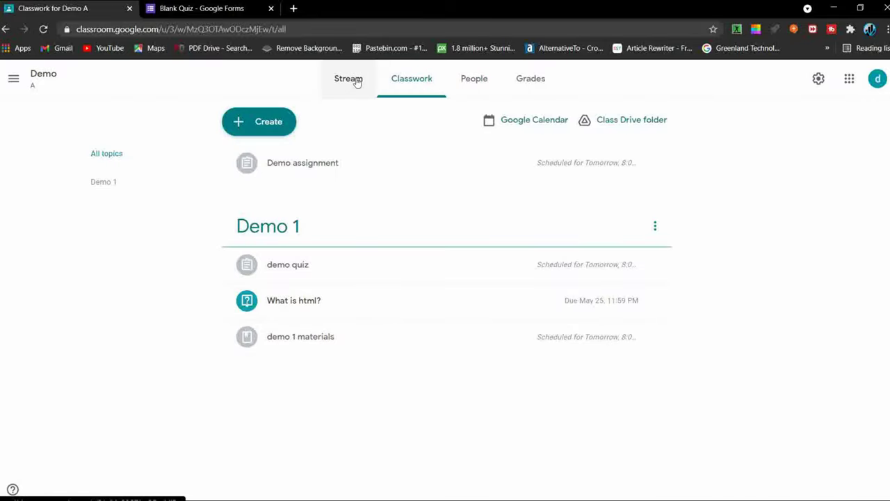
Step: Open the Demo class settings from the Stream page and scroll to Invite codes
{"action": "left_click", "coordinate": [357, 82]}
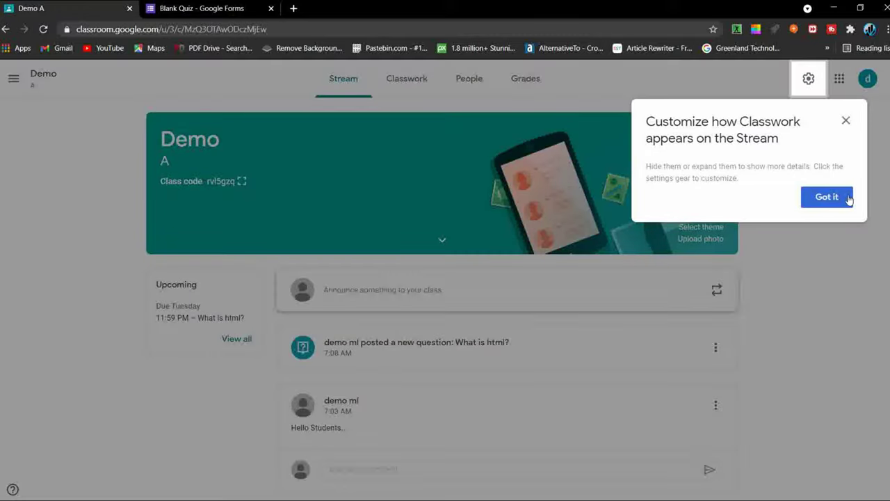
{"action": "left_click", "coordinate": [849, 200]}
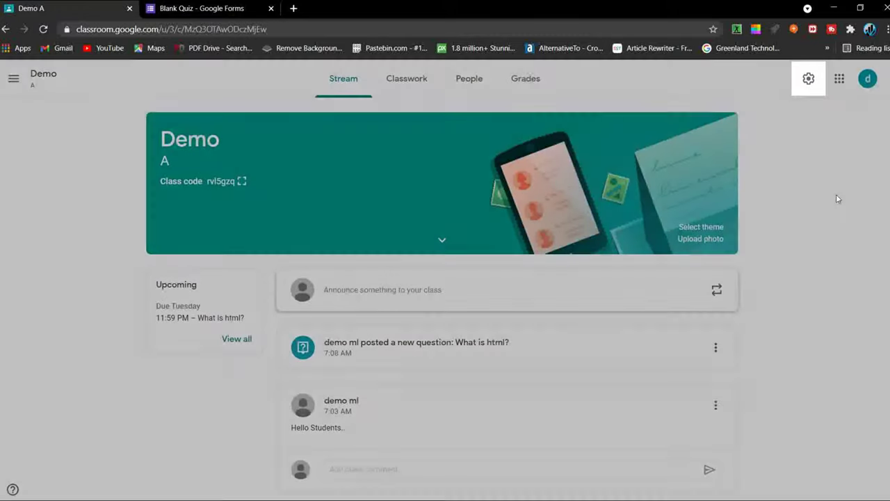
{"action": "left_click", "coordinate": [809, 78]}
{"action": "scroll", "coordinate": [384, 261], "scroll_direction": "down", "scroll_amount": 3}
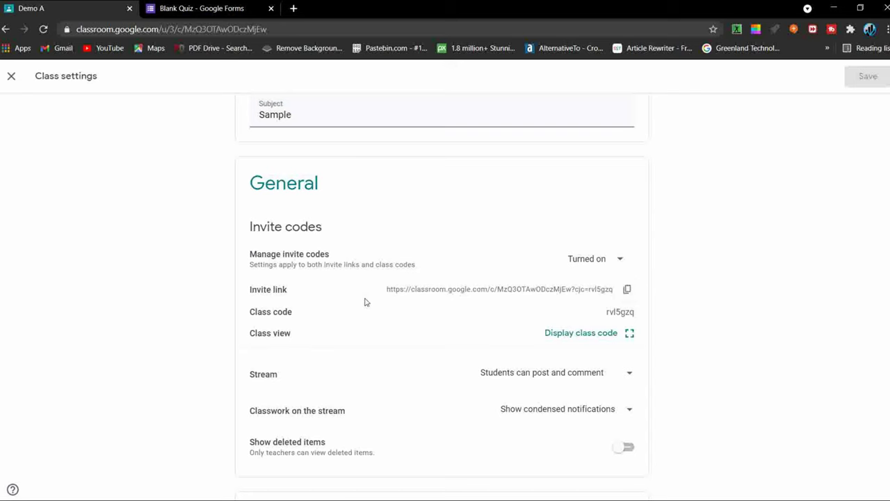
Step: Display the class code enlarged, then close the enlarged view
{"action": "left_click_drag", "start_coordinate": [293, 314], "coordinate": [249, 312]}
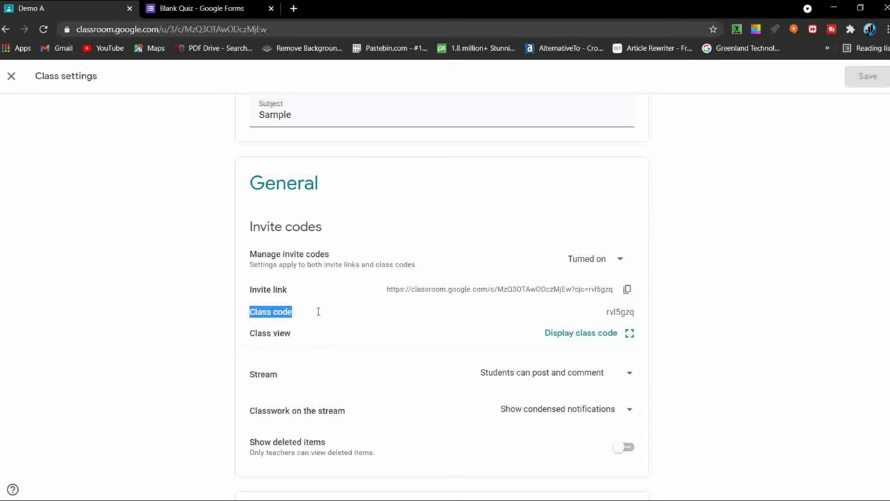
{"action": "left_click_drag", "start_coordinate": [597, 315], "coordinate": [641, 315]}
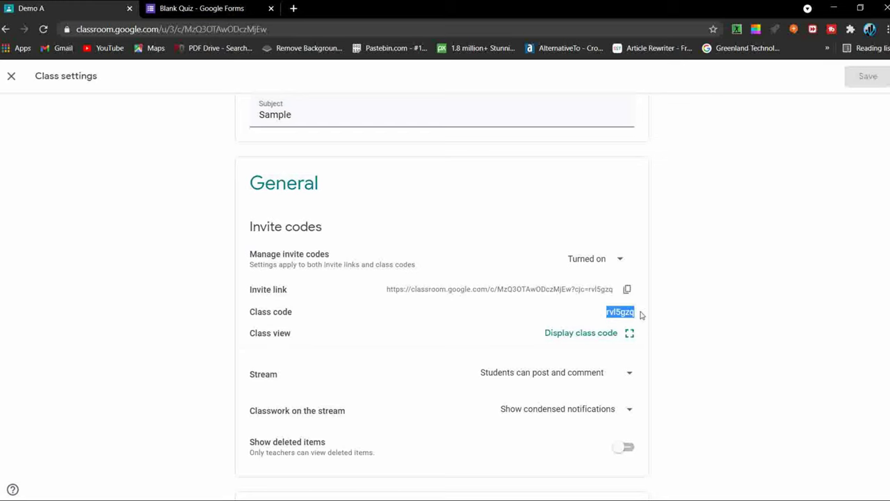
{"action": "left_click", "coordinate": [521, 339]}
{"action": "left_click", "coordinate": [574, 338]}
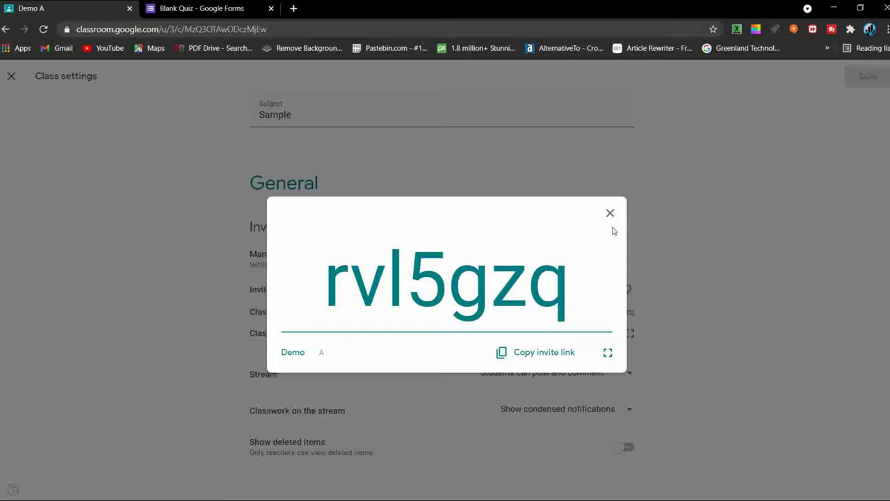
{"action": "left_click", "coordinate": [610, 213]}
{"action": "scroll", "coordinate": [568, 379], "scroll_direction": "down", "scroll_amount": 1}
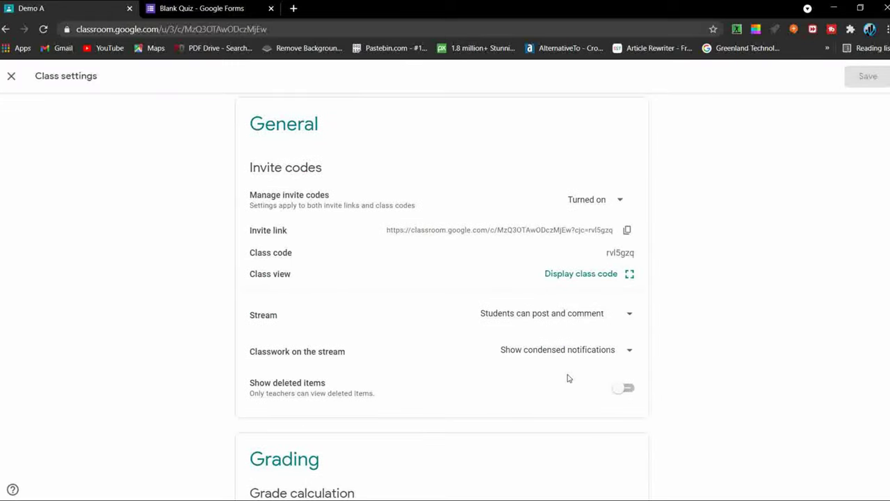
Step: Set overall grade calculation to Total points and show students their overall grade
{"action": "scroll", "coordinate": [568, 379], "scroll_direction": "down", "scroll_amount": 2}
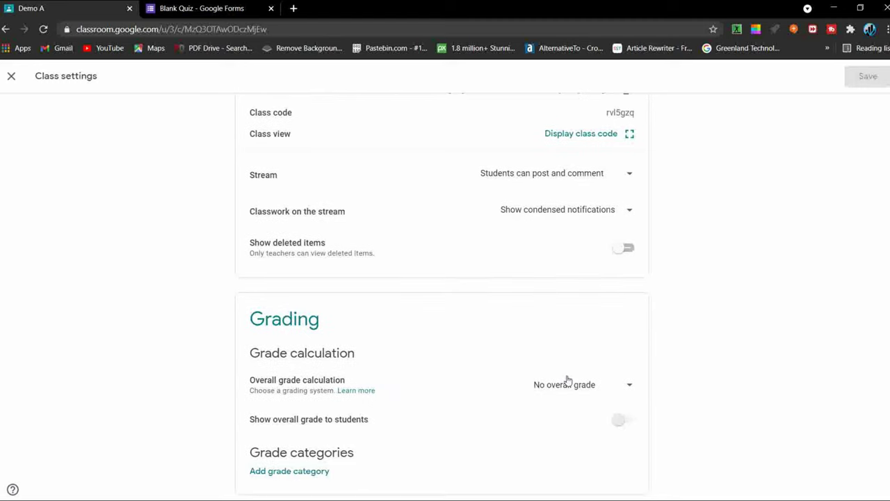
{"action": "left_click", "coordinate": [623, 390]}
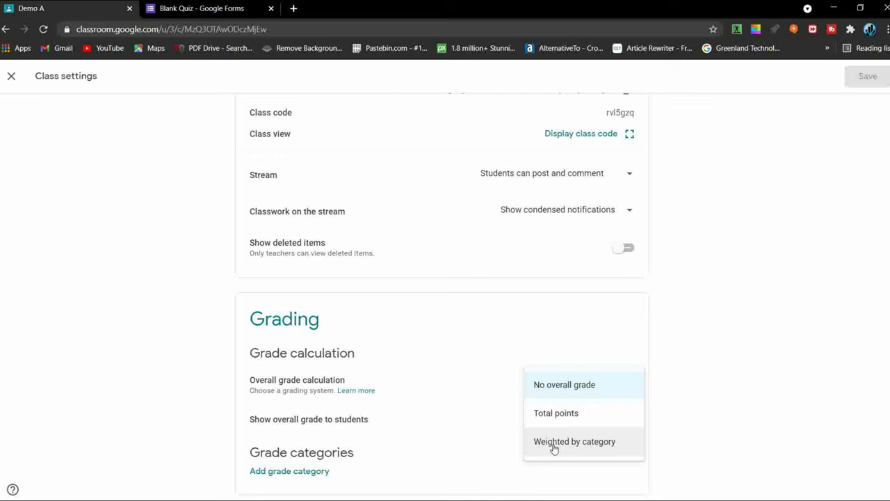
{"action": "left_click", "coordinate": [550, 422]}
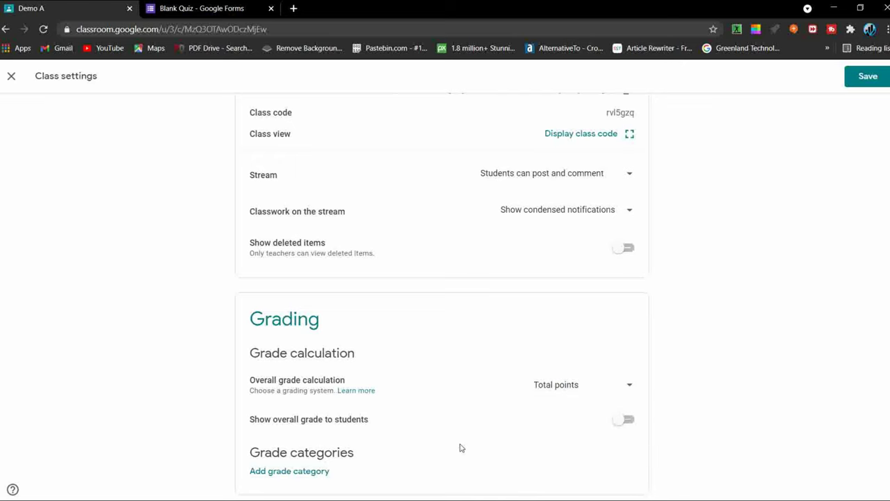
{"action": "left_click", "coordinate": [626, 421]}
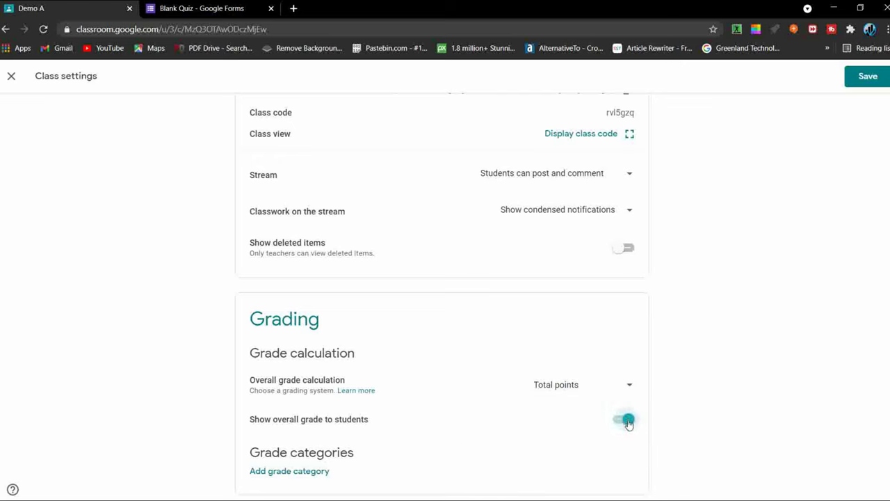
Step: Add a grade category named '100' and save the class settings
{"action": "left_click", "coordinate": [321, 473]}
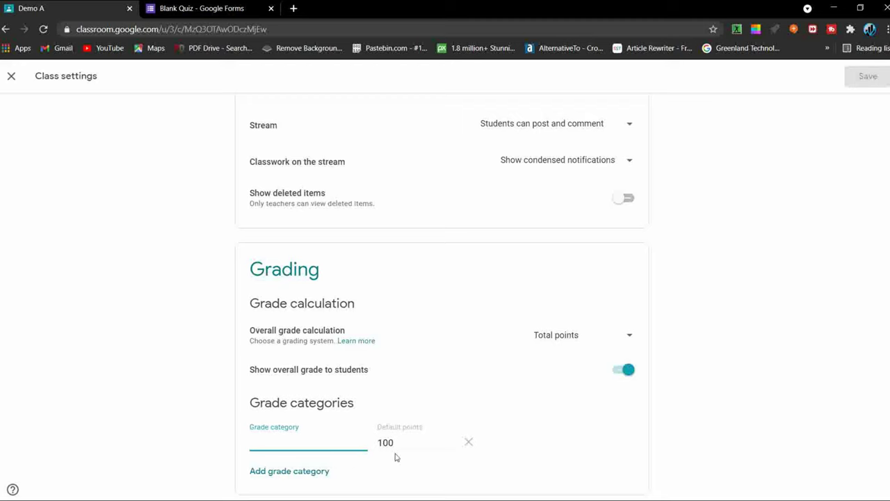
{"action": "left_click", "coordinate": [423, 401]}
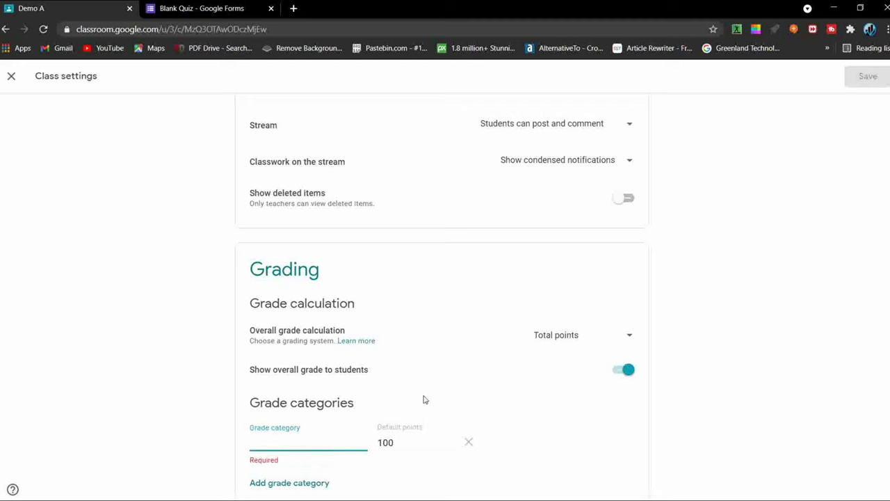
{"action": "left_click", "coordinate": [355, 440]}
{"action": "type", "text": "100"}
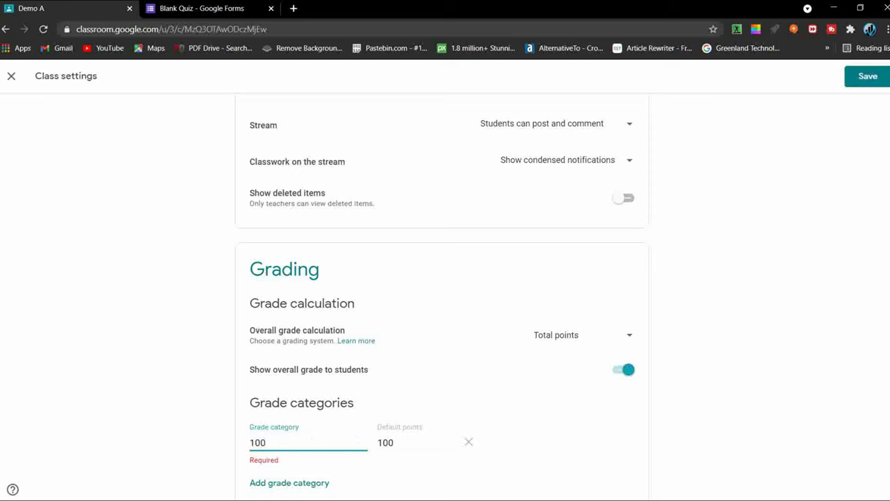
{"action": "left_click", "coordinate": [530, 441]}
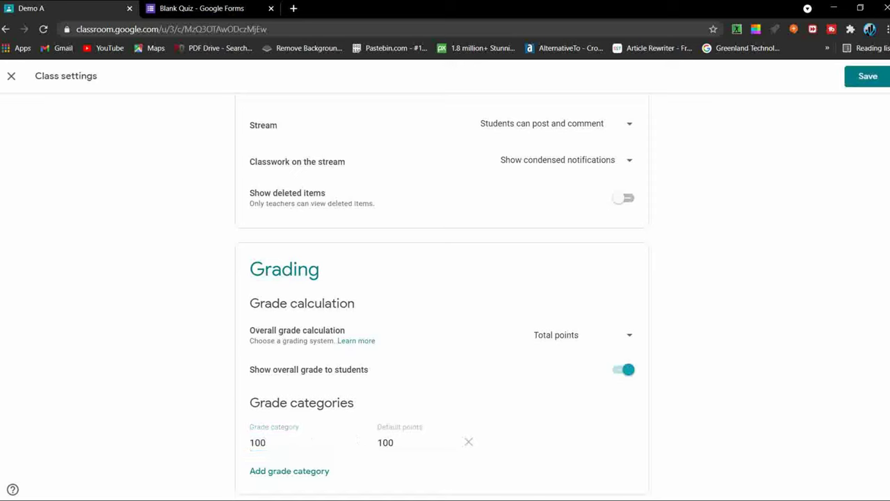
{"action": "left_click", "coordinate": [877, 77]}
{"action": "scroll", "coordinate": [580, 397], "scroll_direction": "up", "scroll_amount": 2}
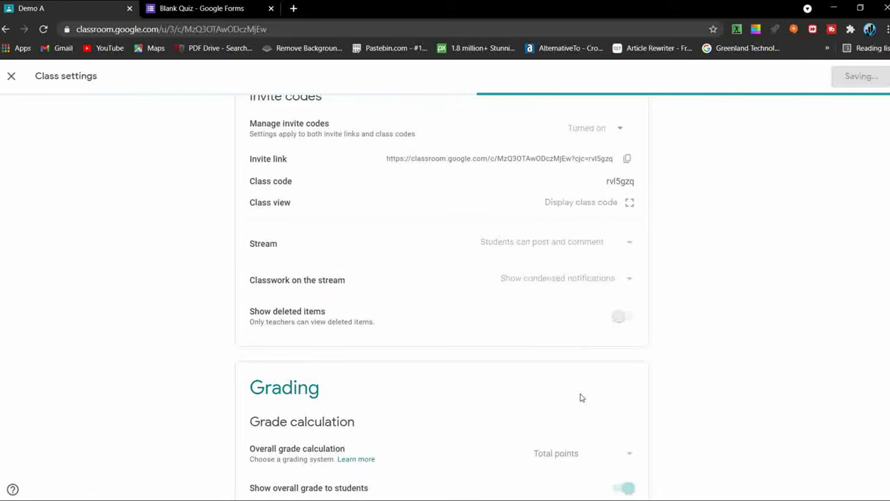